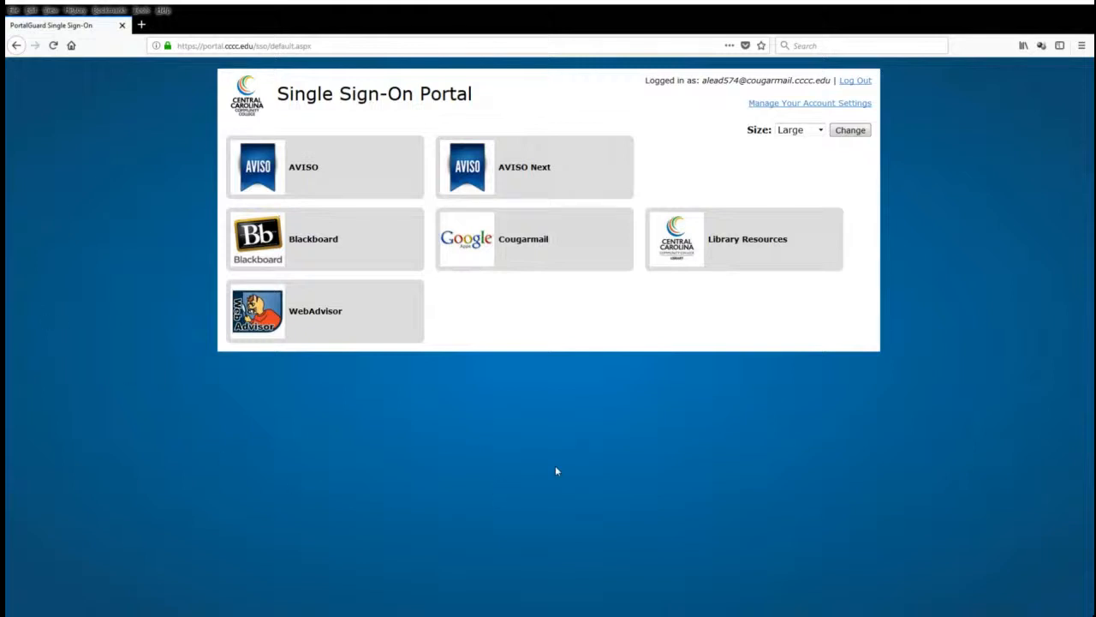
Open AVISO from the single sign-on portal and check the academic advisor's role in the success team
left_click(301, 174)
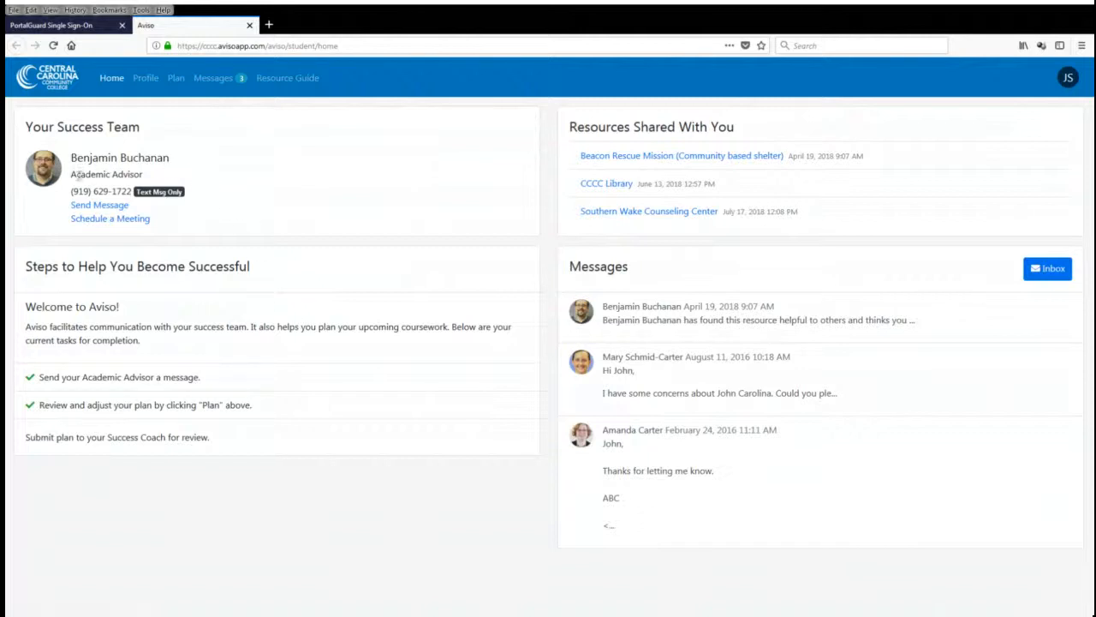
left_click_drag(71, 174, 151, 178)
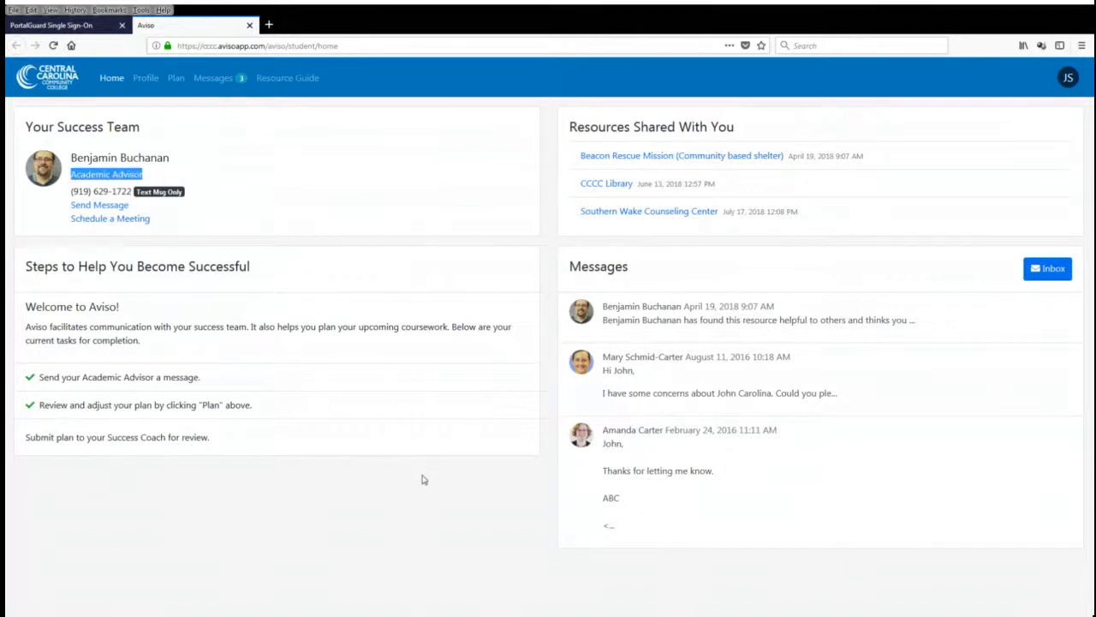
left_click(420, 520)
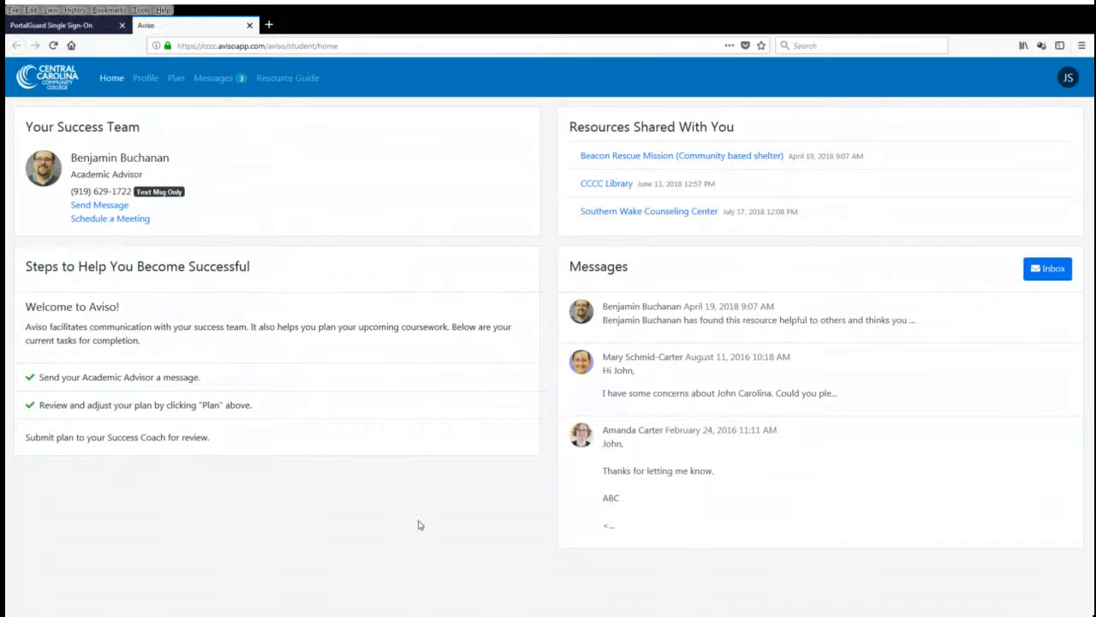
View the blank new message form addressed to the academic advisor, and return to the AVISO home page
left_click(92, 207)
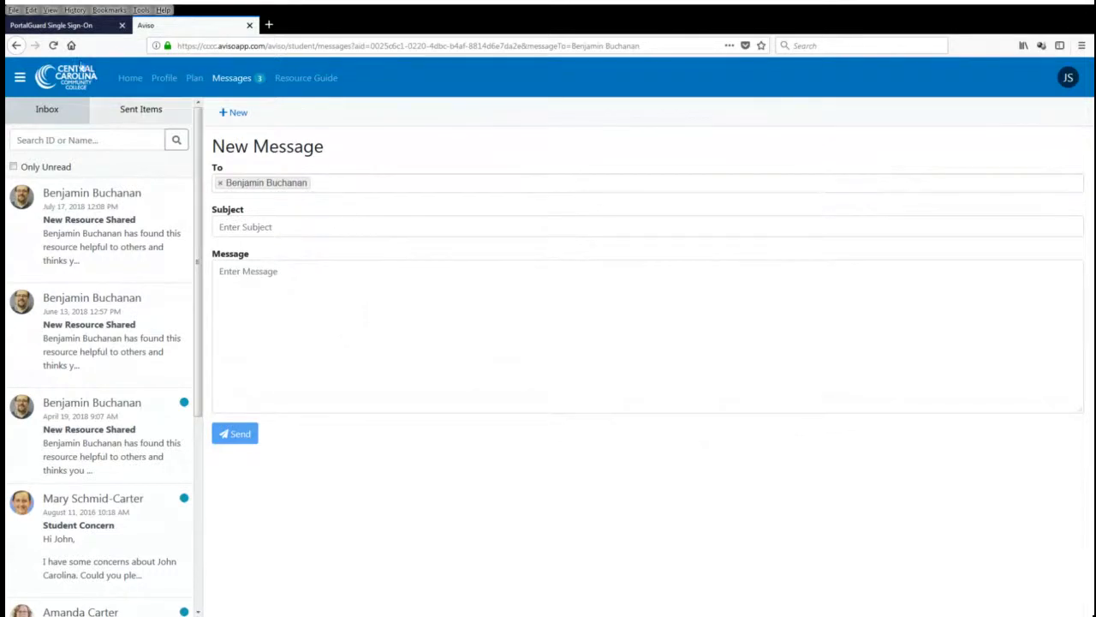
left_click(135, 86)
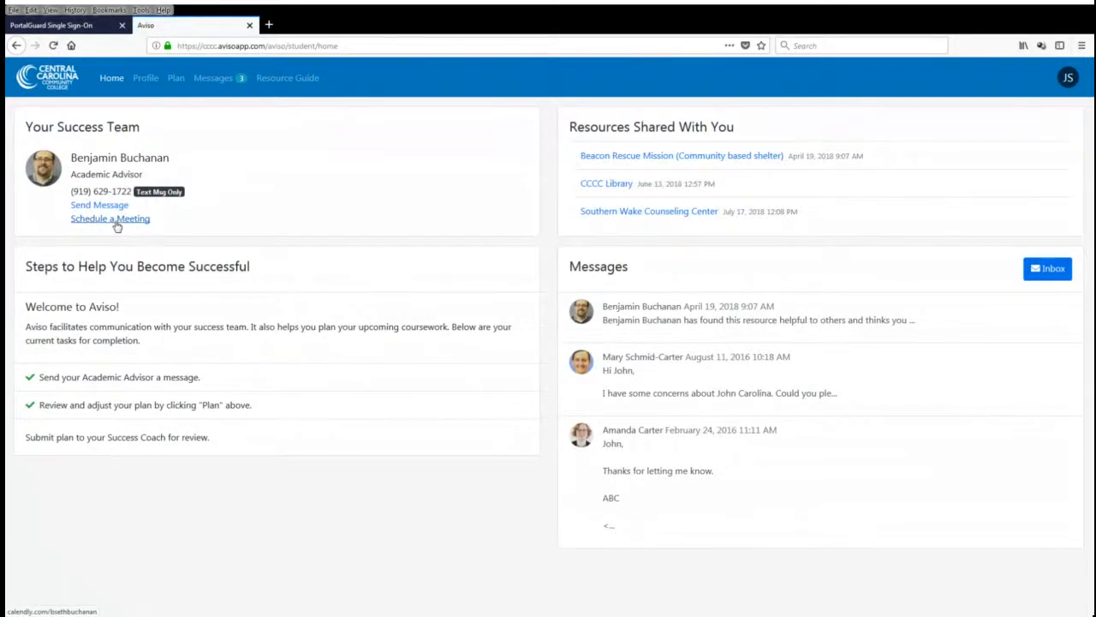
Open the academic plan and remove ACC-140, ACC-220 and ENG-114 from the Fall 2019 semester
left_click(176, 78)
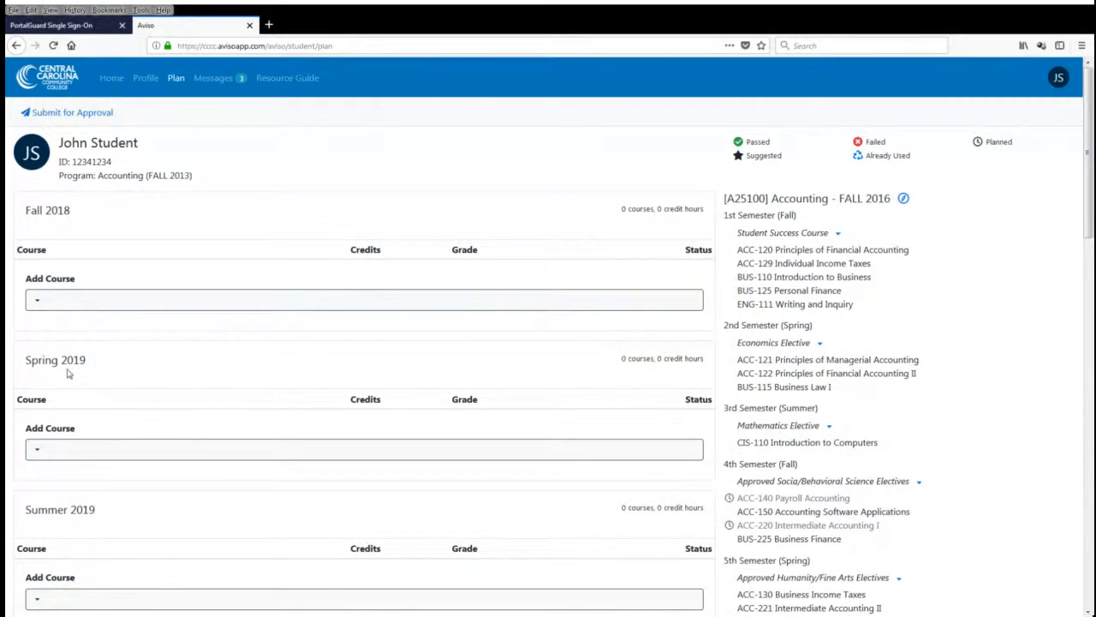
scroll(73, 377, "down", 3)
scroll(103, 419, "down", 4)
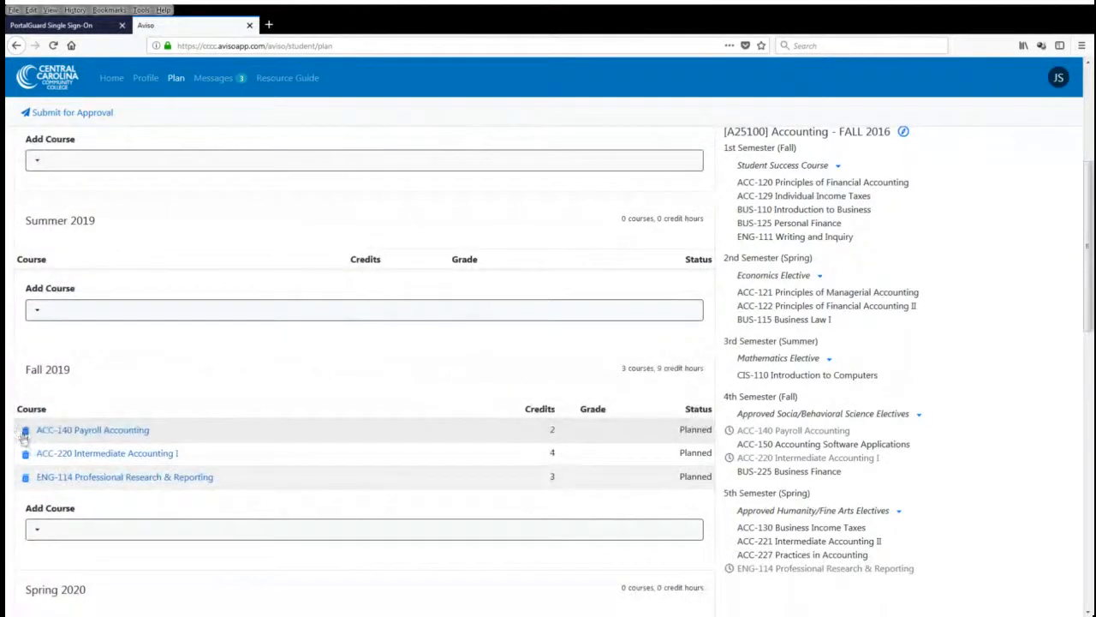
left_click(25, 431)
left_click(25, 454)
left_click(25, 431)
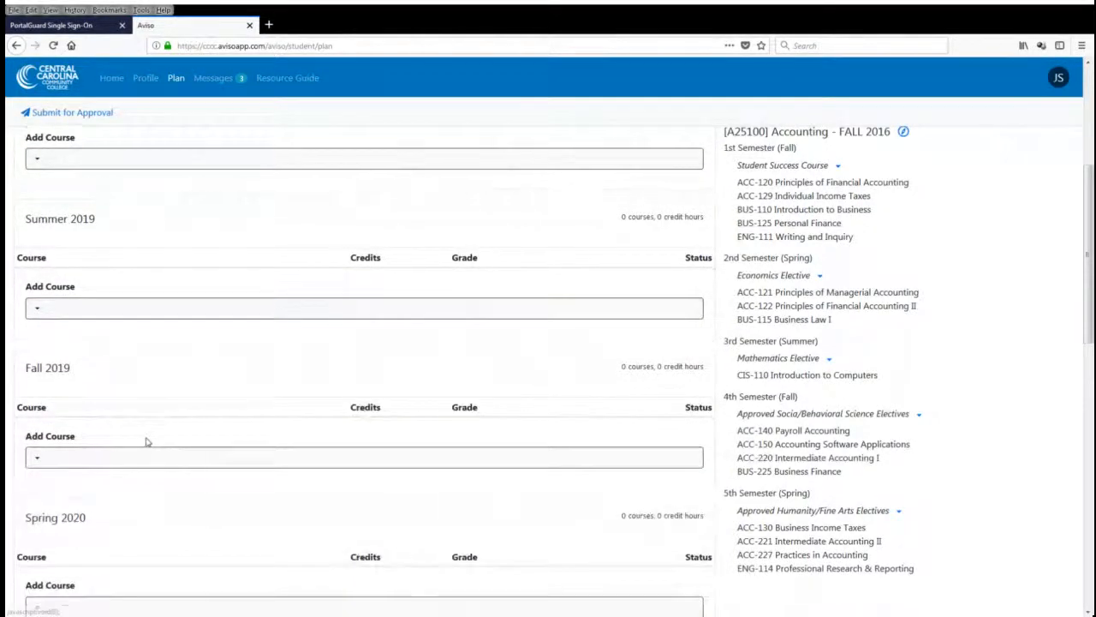
Examine the plan's semesters through Fall 2021 and the course options under Economics Elective in the Accounting program
scroll(146, 442, "down", 15)
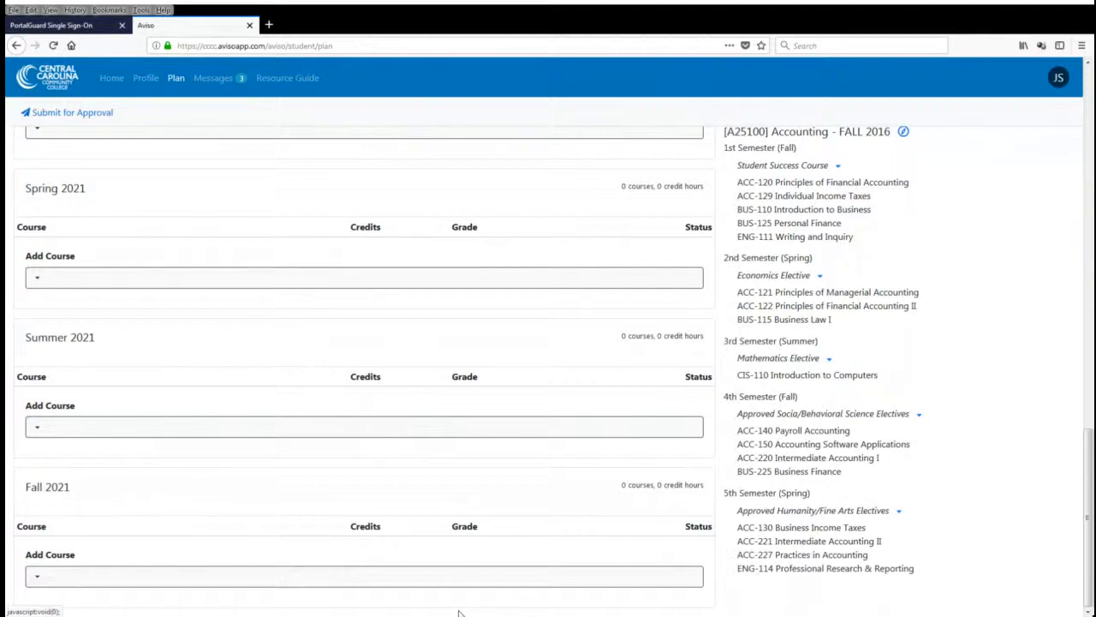
scroll(485, 467, "up", 2)
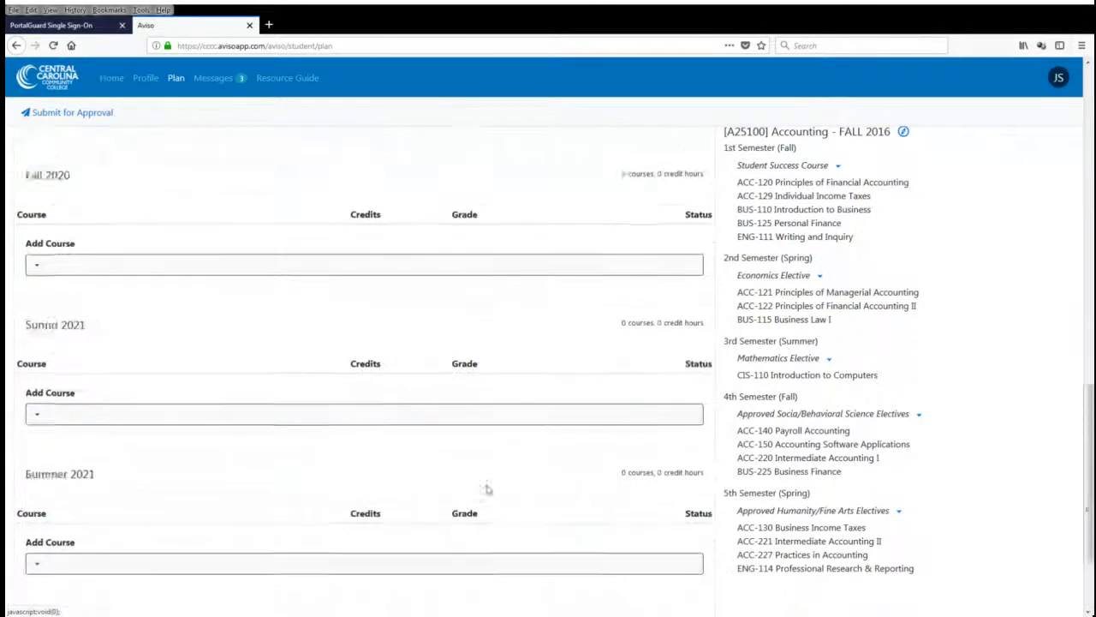
scroll(486, 489, "up", 8)
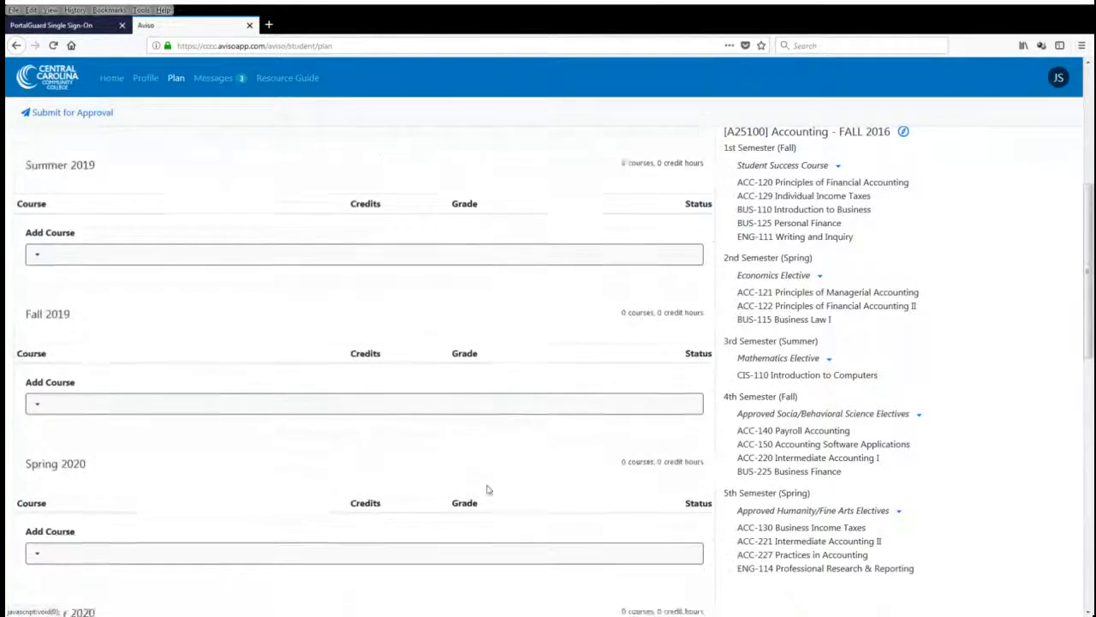
scroll(486, 489, "down", 3)
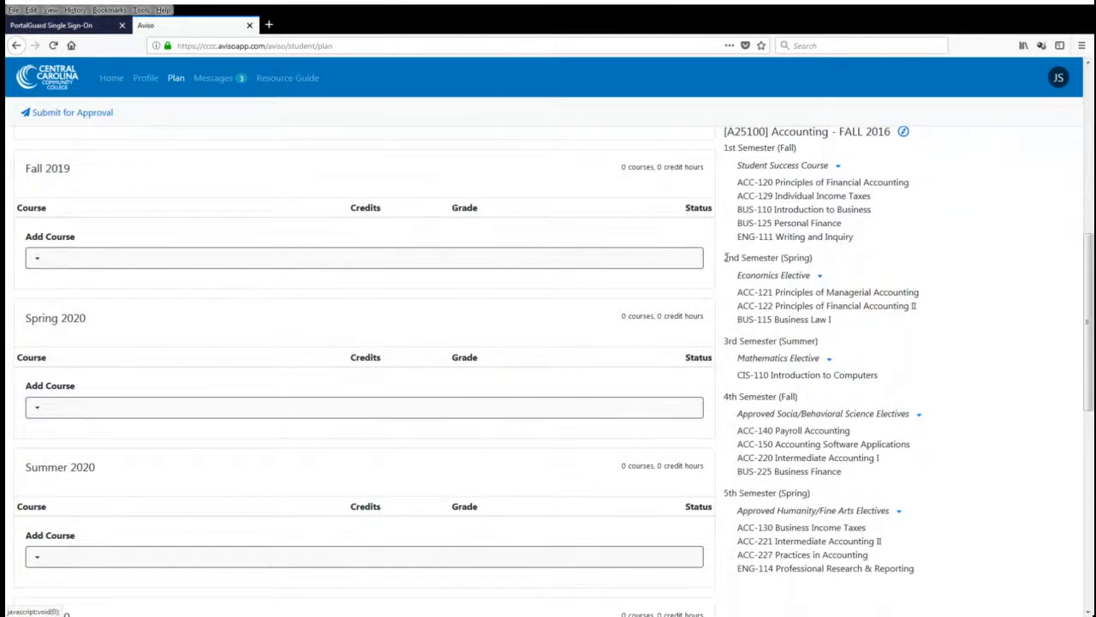
left_click(820, 276)
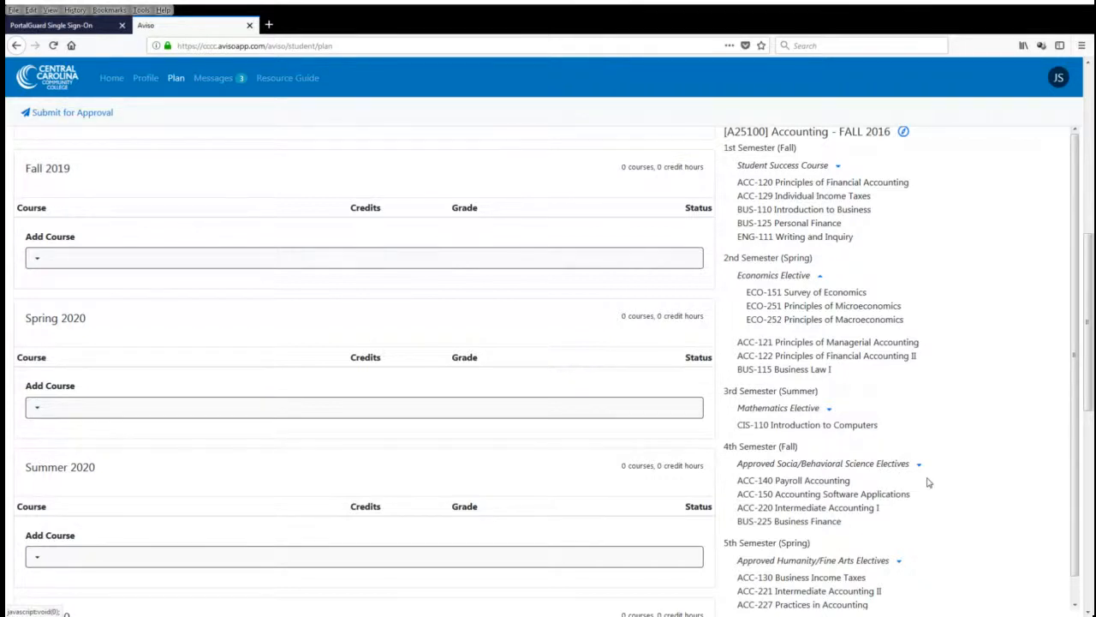
left_click(819, 276)
scroll(901, 378, "up", 4)
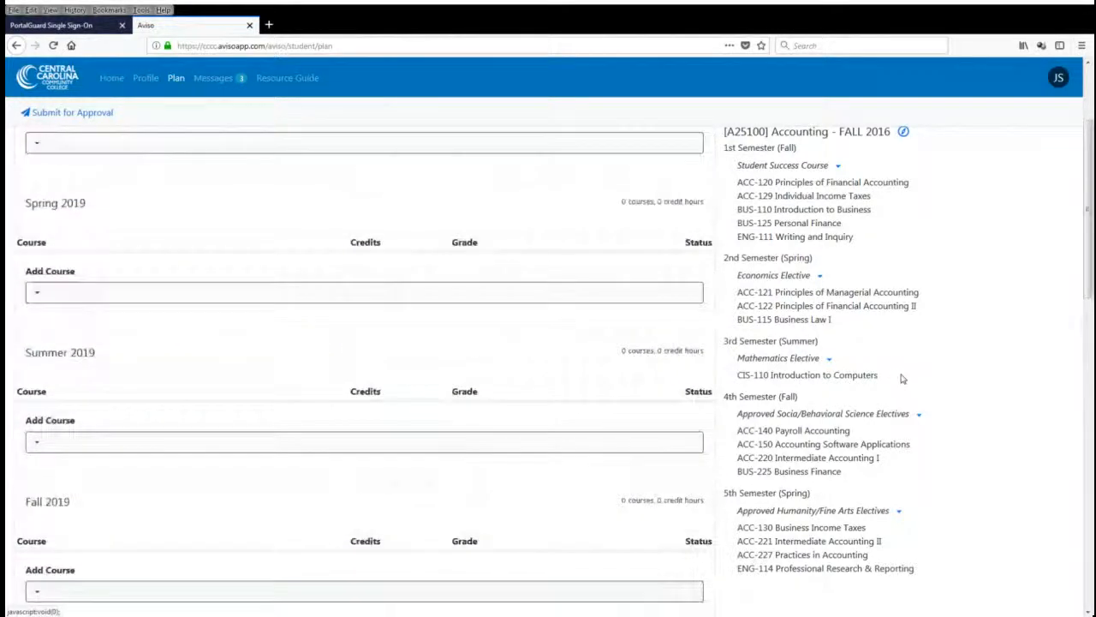
scroll(901, 378, "up", 2)
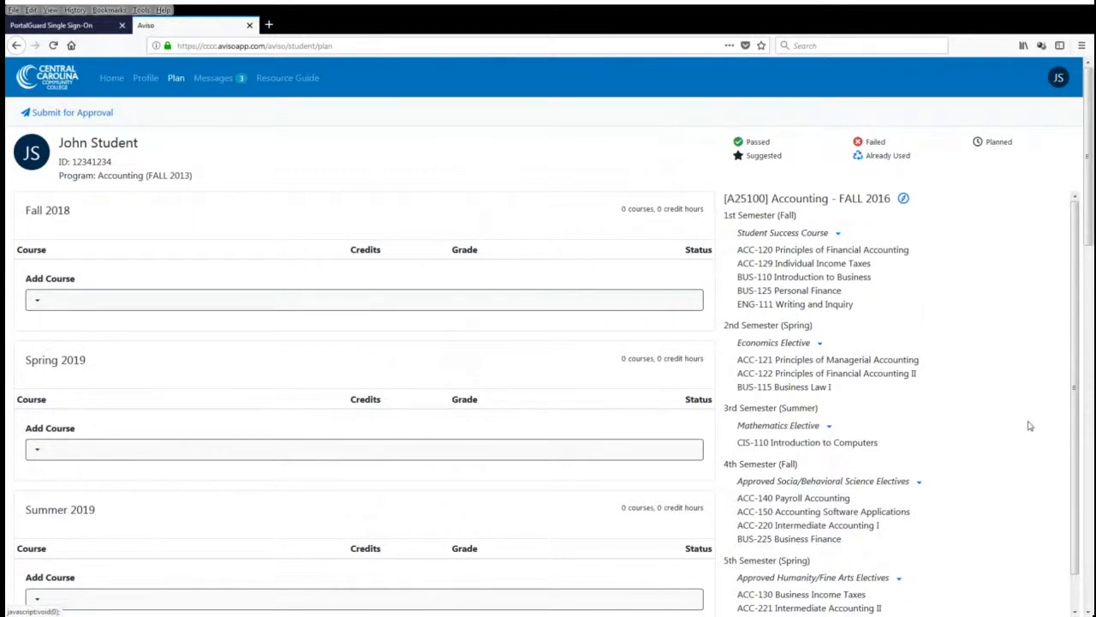
Compare the Accounting program's suggested courses per semester, especially the 4th Semester (Fall), with the semesters in the plan
scroll(974, 411, "down", 1)
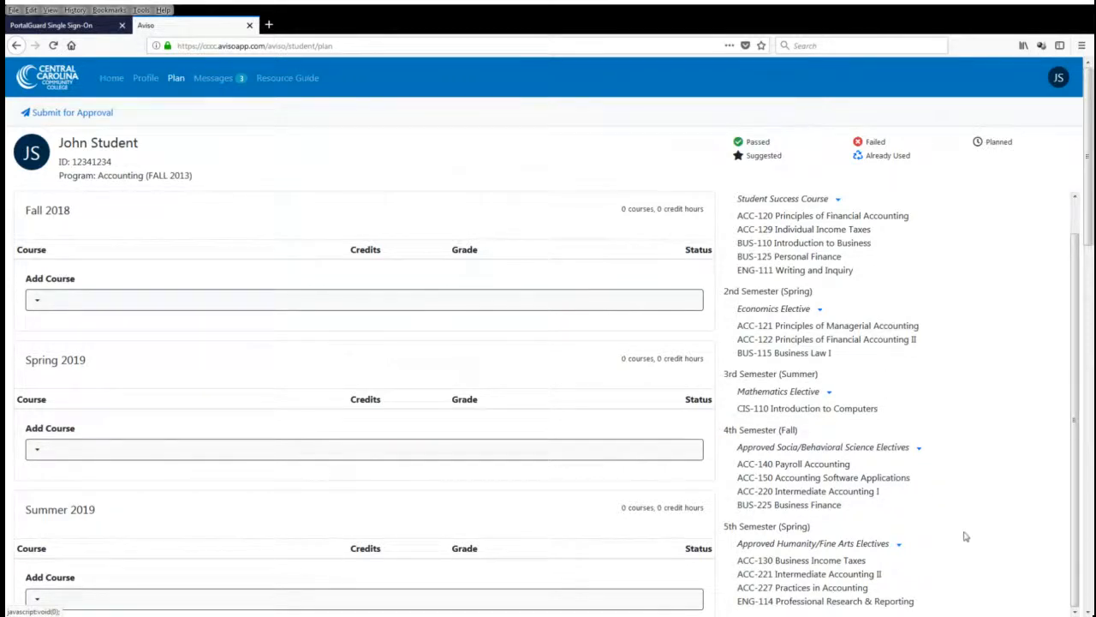
scroll(965, 536, "down", 1)
scroll(965, 535, "up", 1)
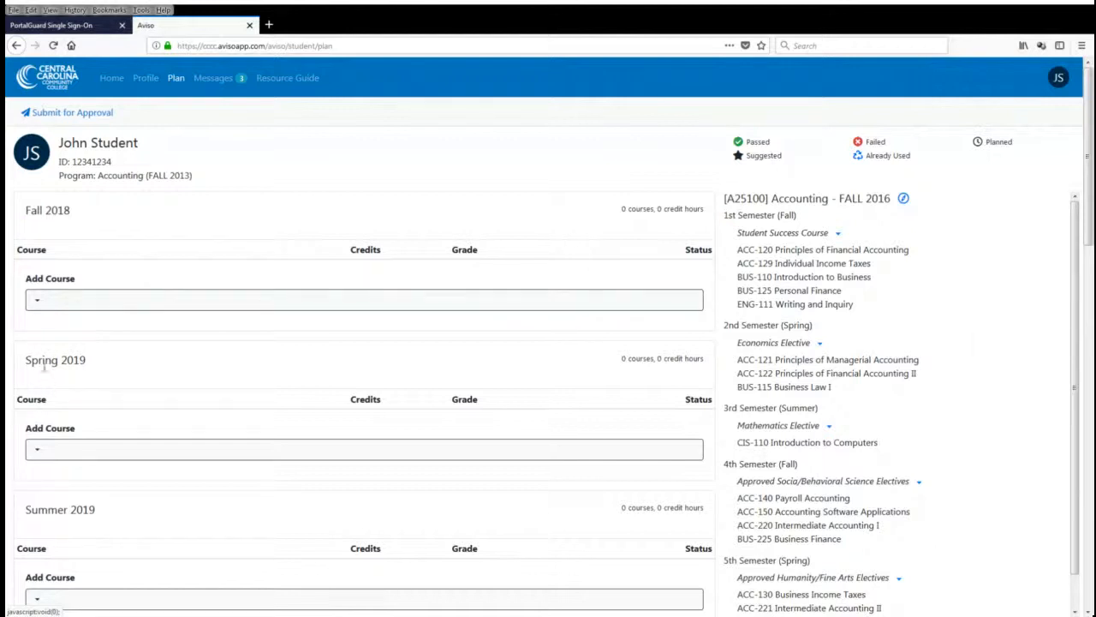
scroll(107, 366, "down", 1)
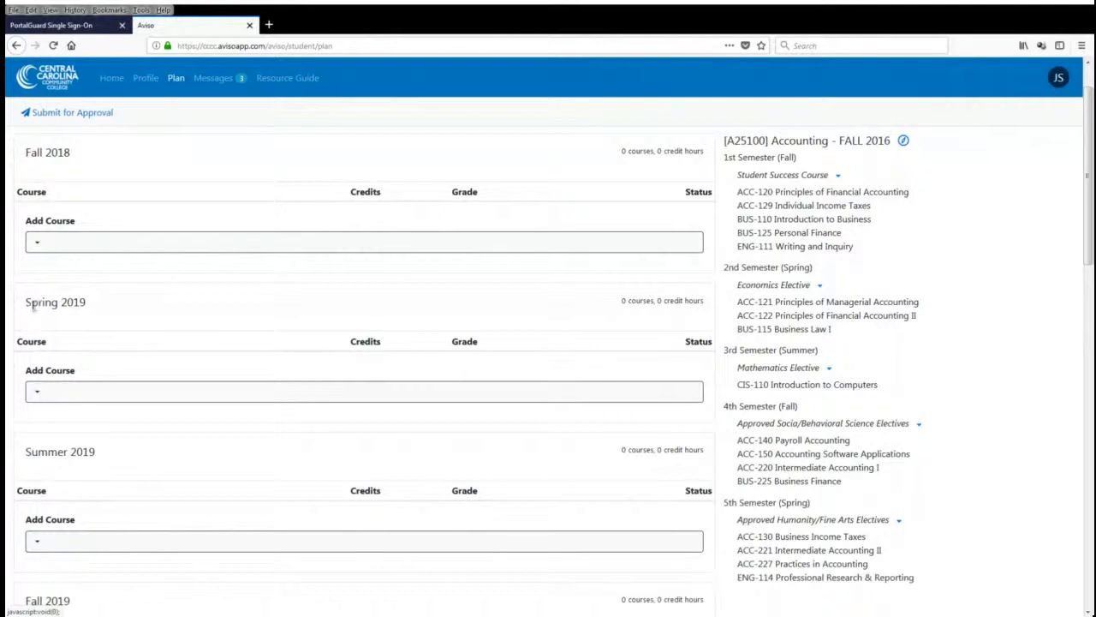
scroll(72, 478, "down", 1)
scroll(72, 478, "down", 4)
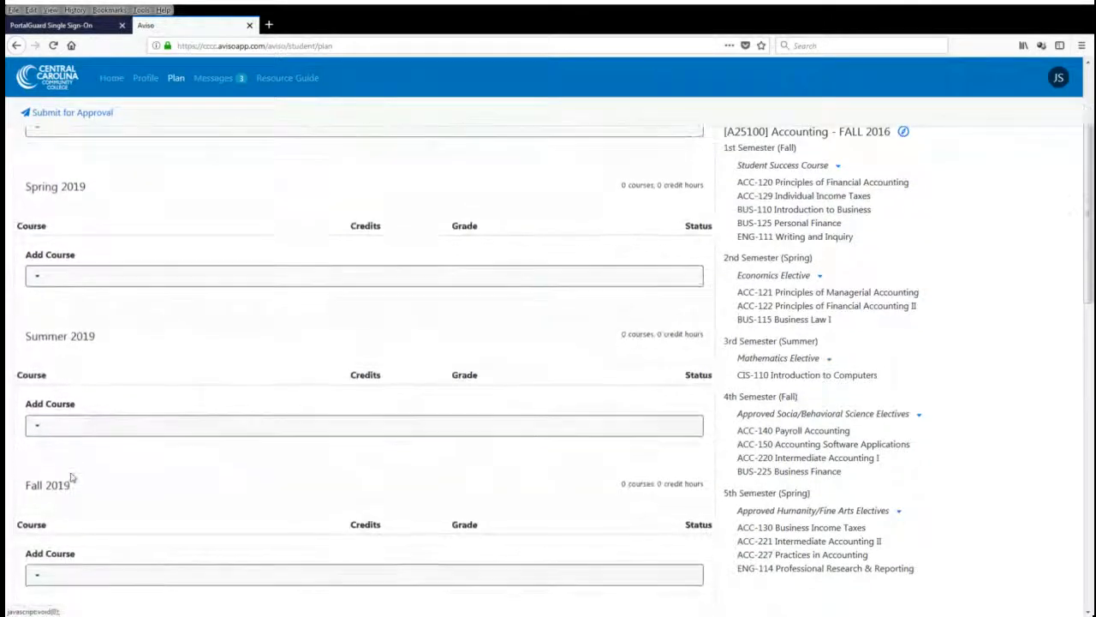
scroll(71, 477, "down", 2)
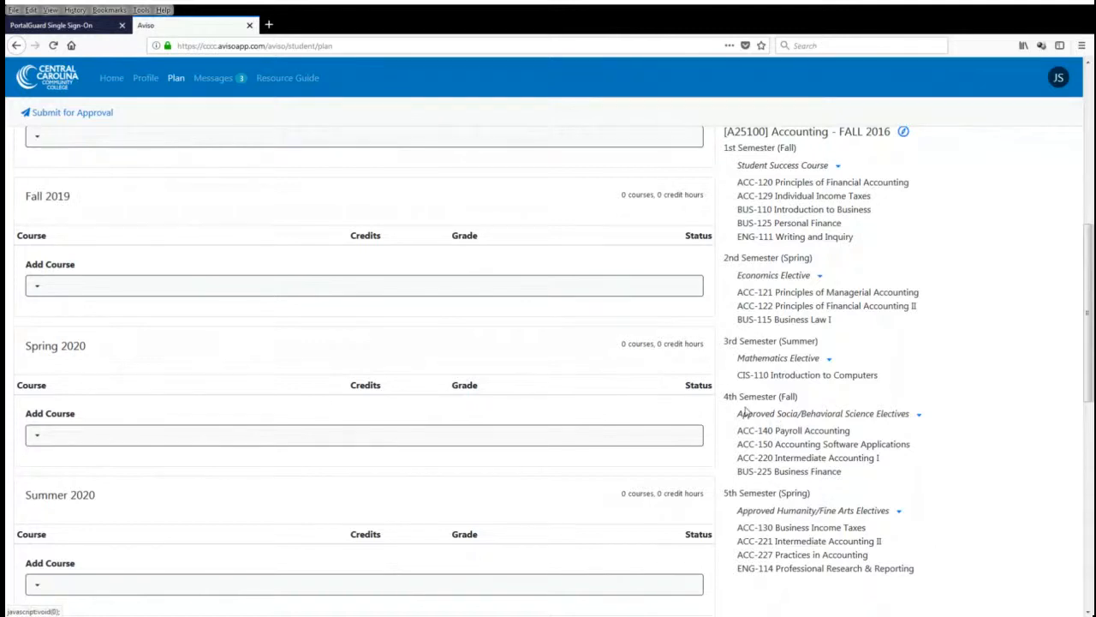
left_click_drag(730, 394, 783, 412)
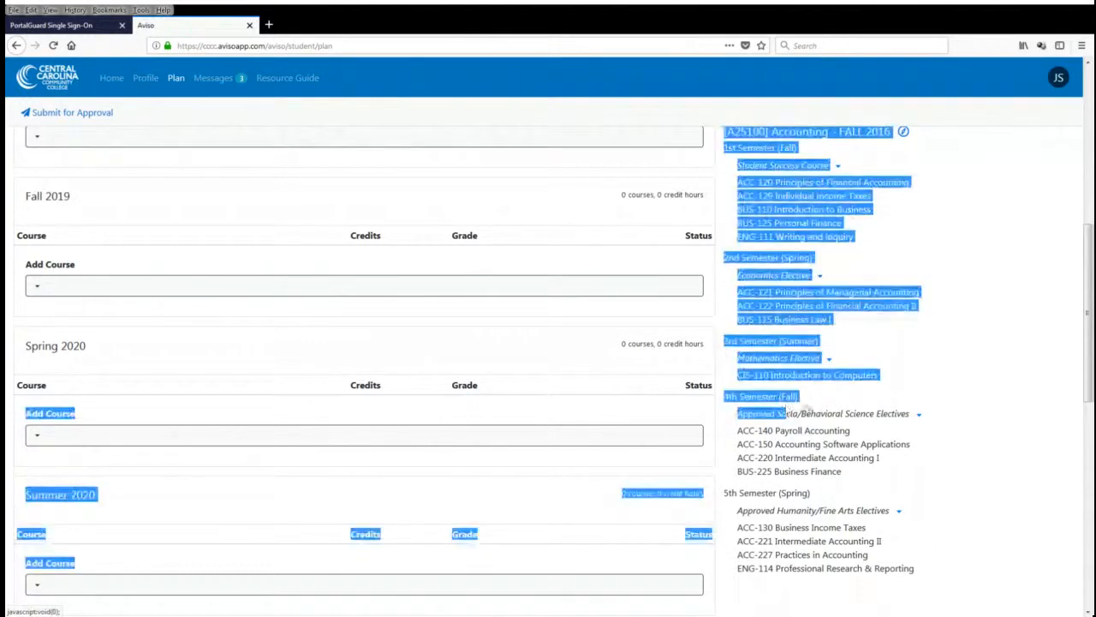
left_click(841, 408)
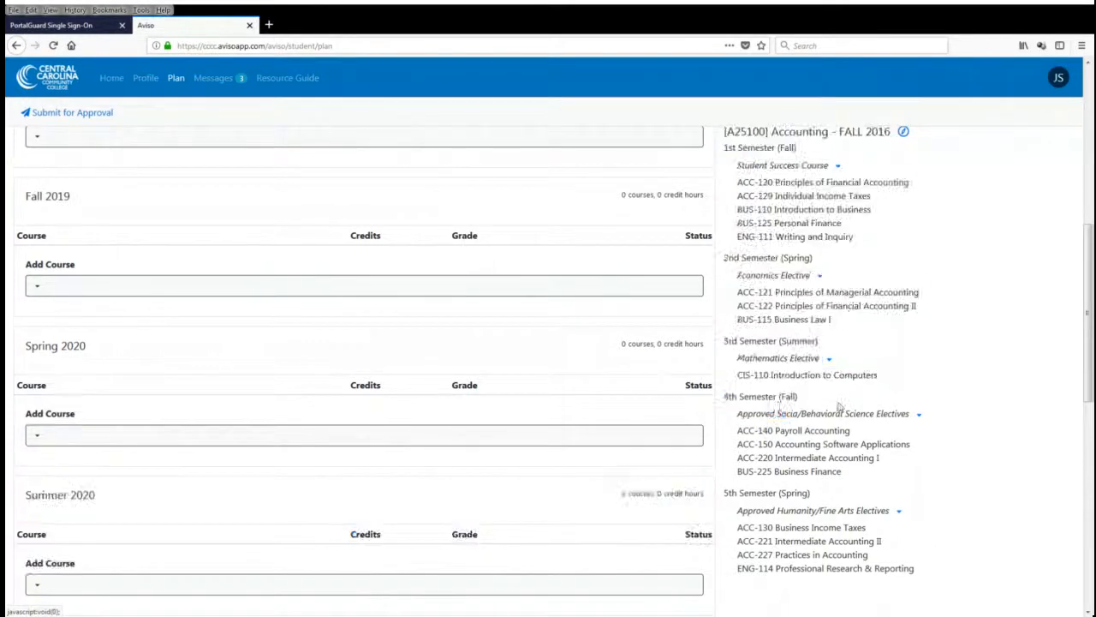
Find acc-140 in the course list and add ACC-140 Payroll Accounting to the Fall 2019 semester
left_click(80, 288)
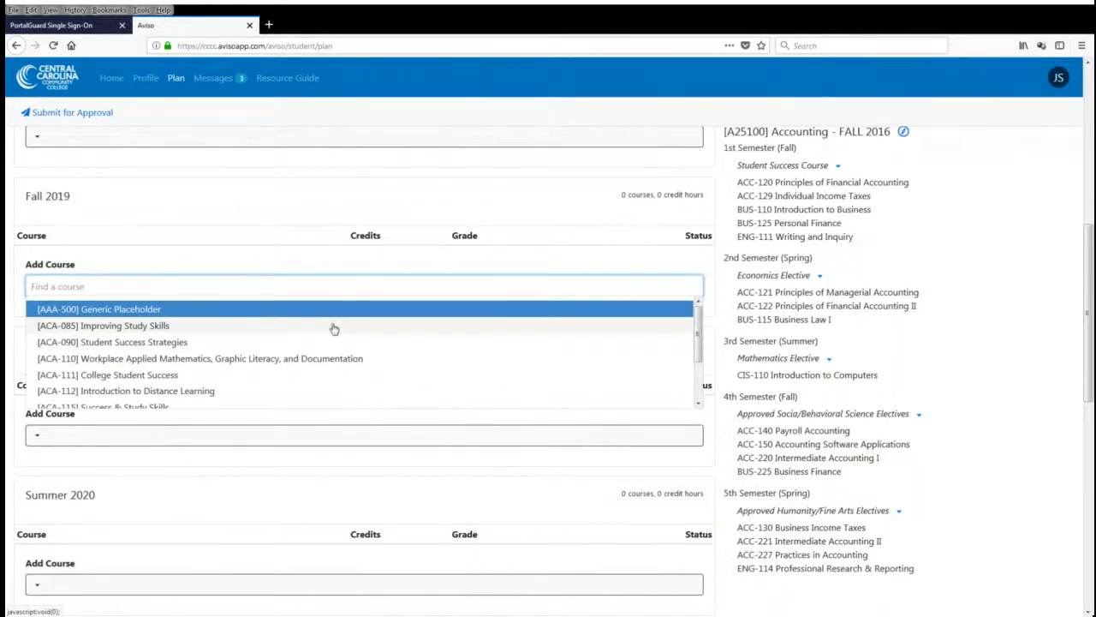
scroll(334, 332, "down", 2)
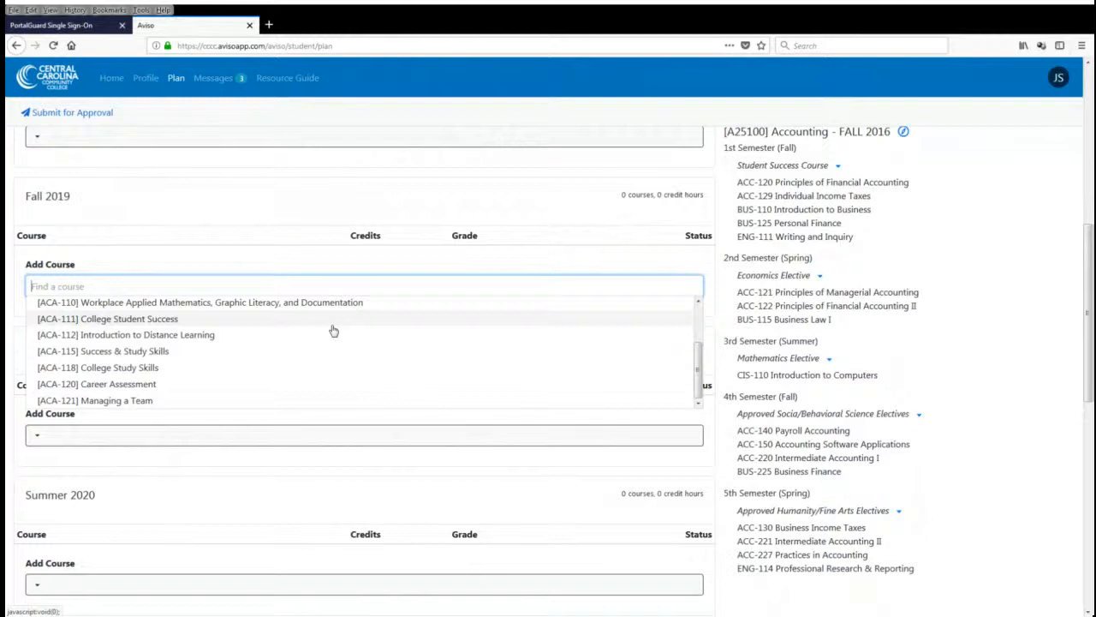
scroll(334, 330, "up", 2)
scroll(326, 350, "down", 2)
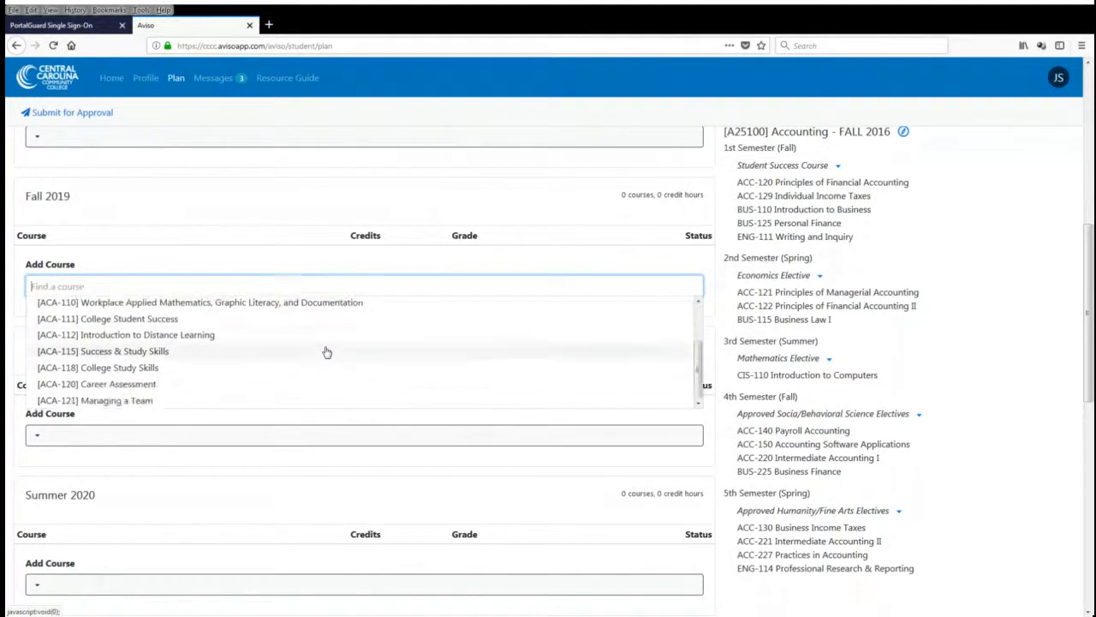
scroll(326, 352, "up", 2)
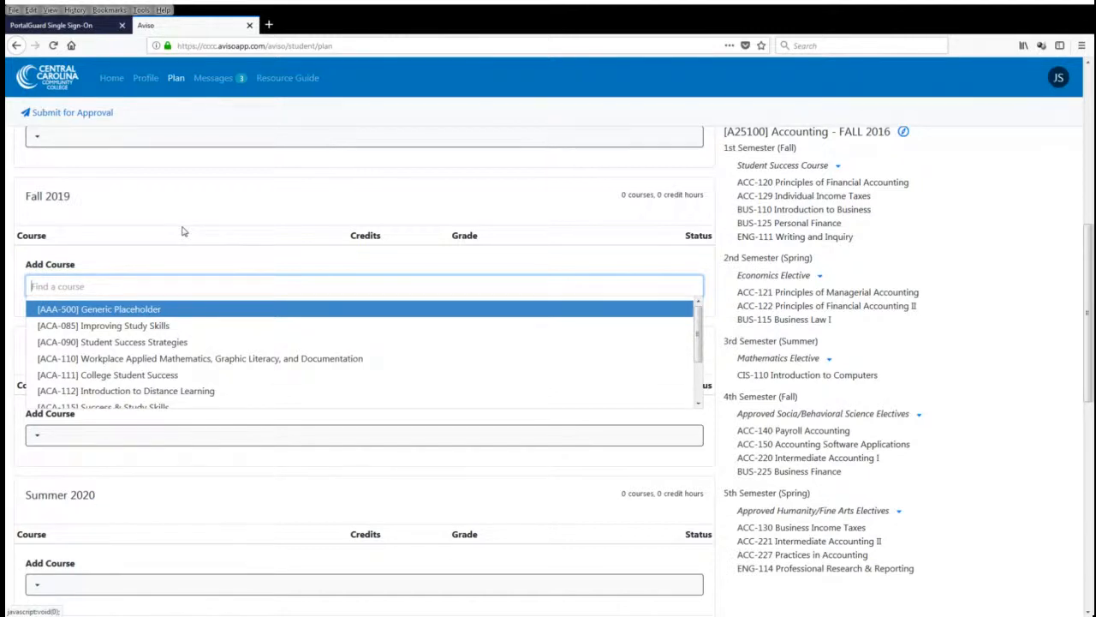
type("acc")
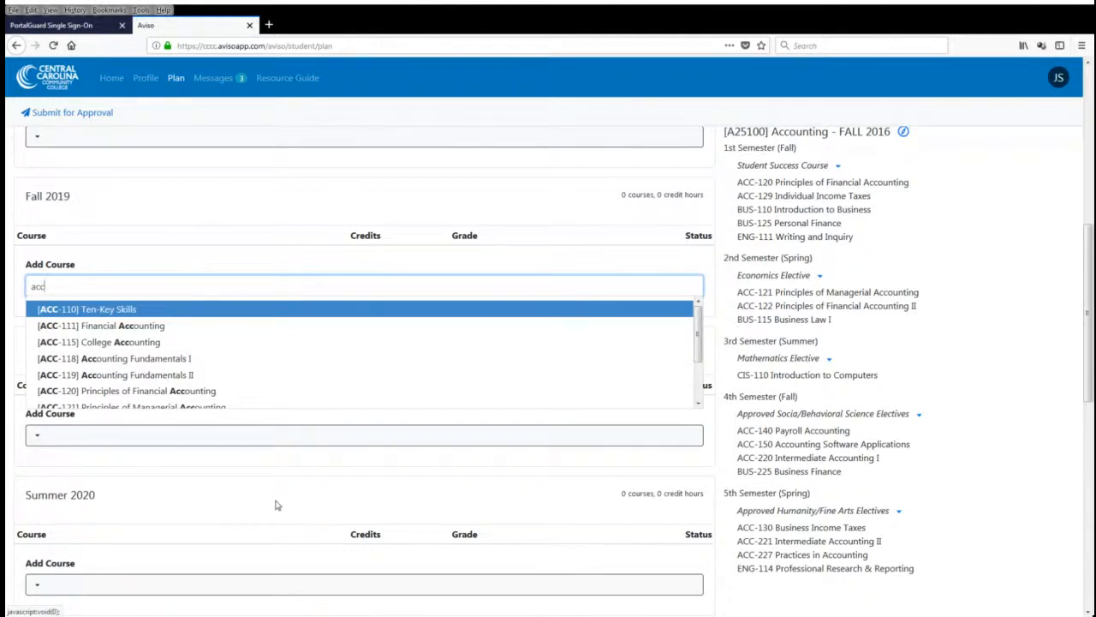
type("-")
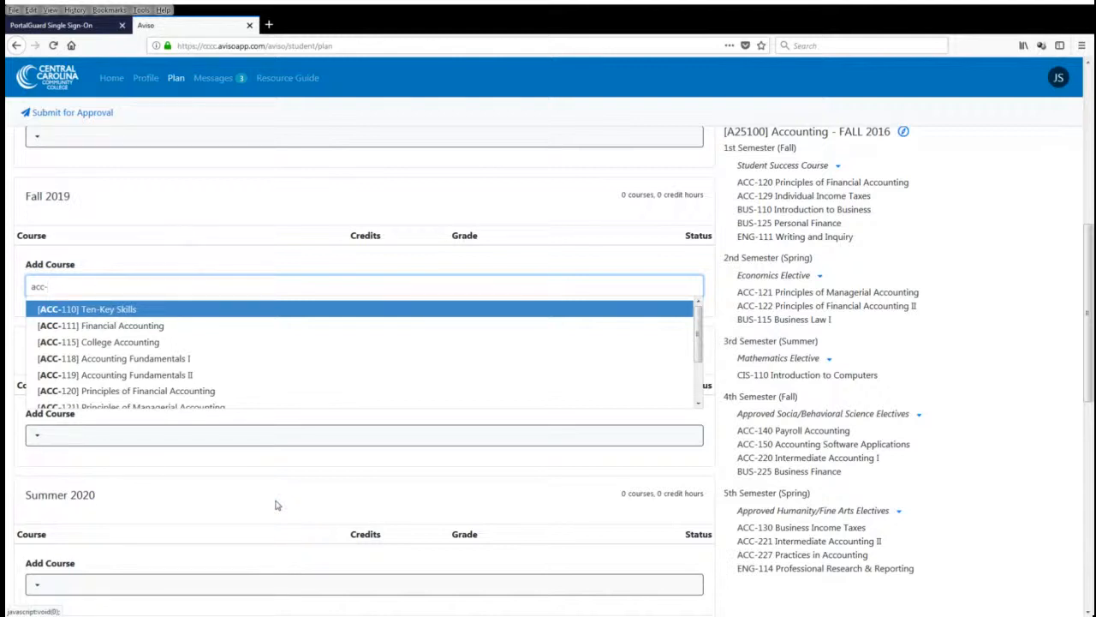
type("140")
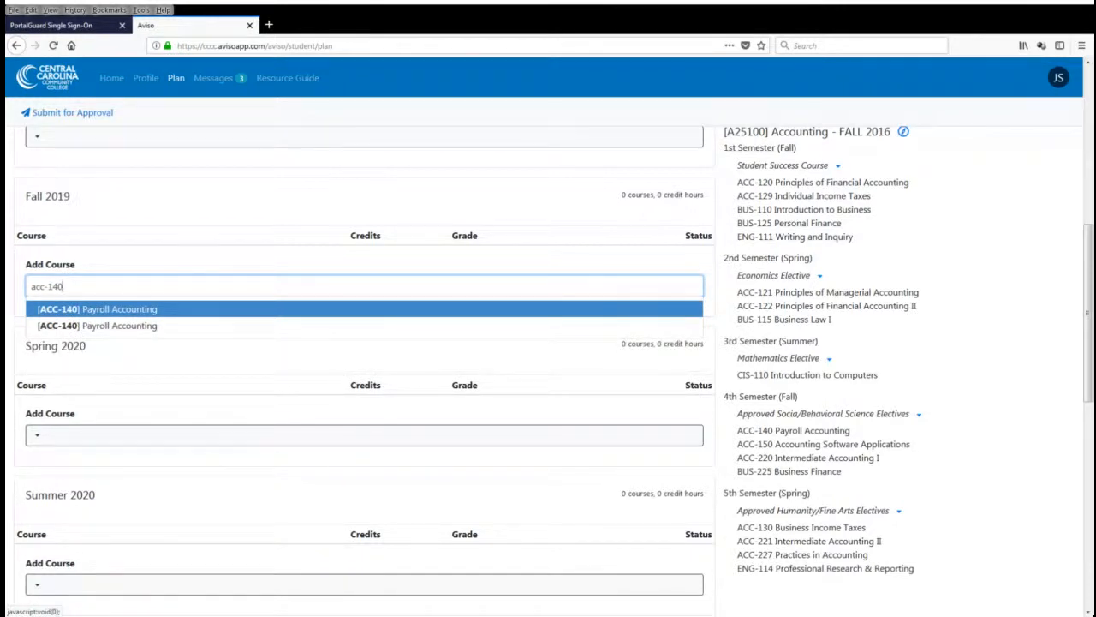
left_click(101, 311)
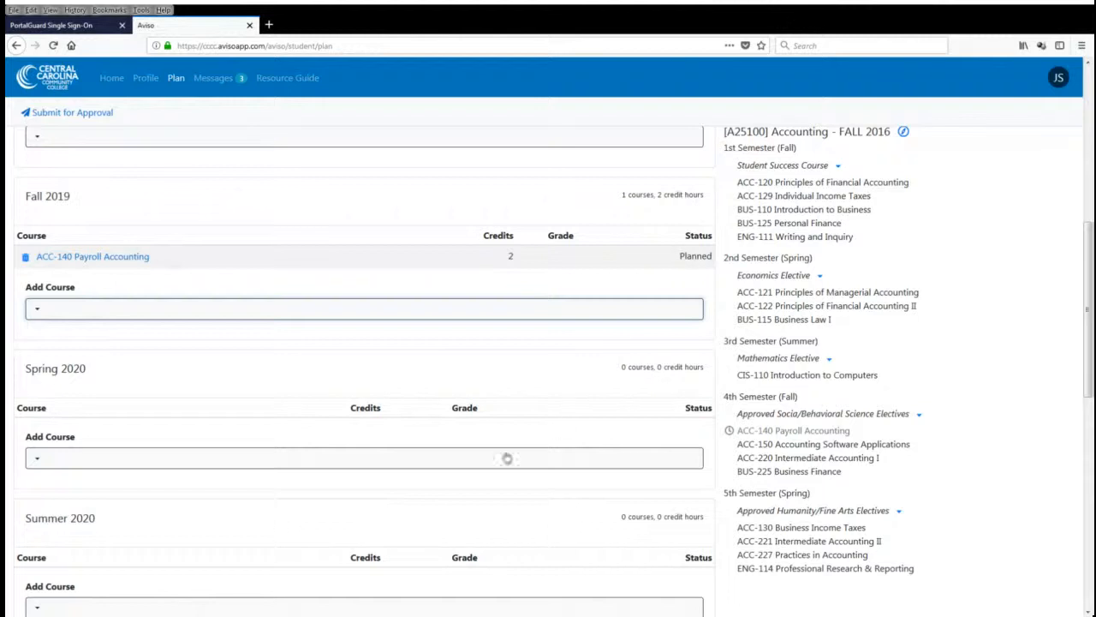
Read the course description of ACC-140 Payroll Accounting, and remove the course from Fall 2019
left_click(112, 257)
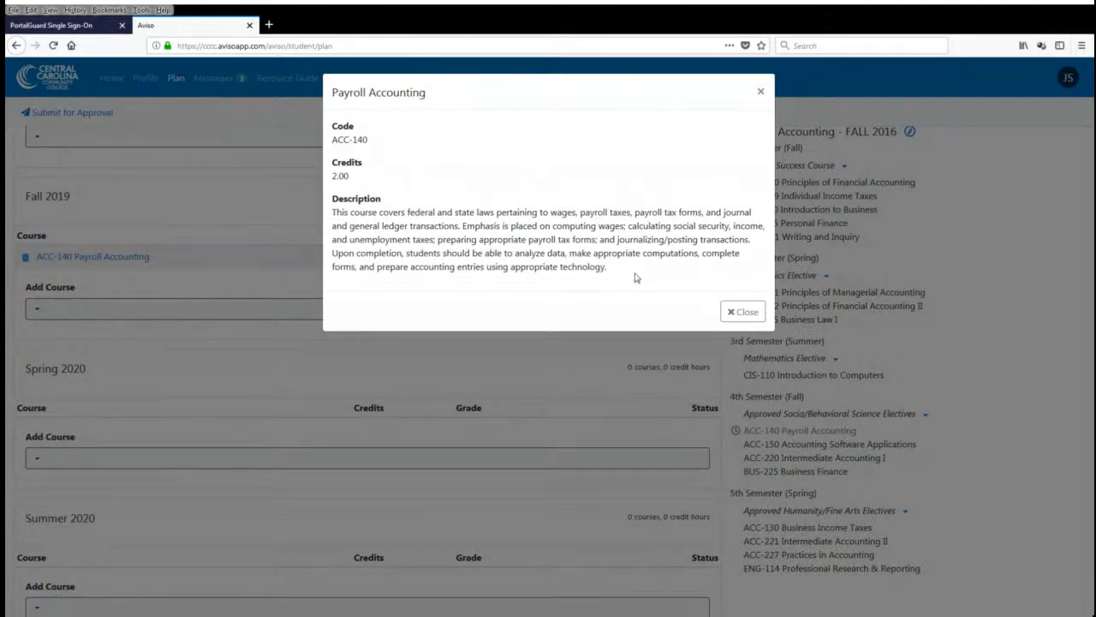
left_click(742, 312)
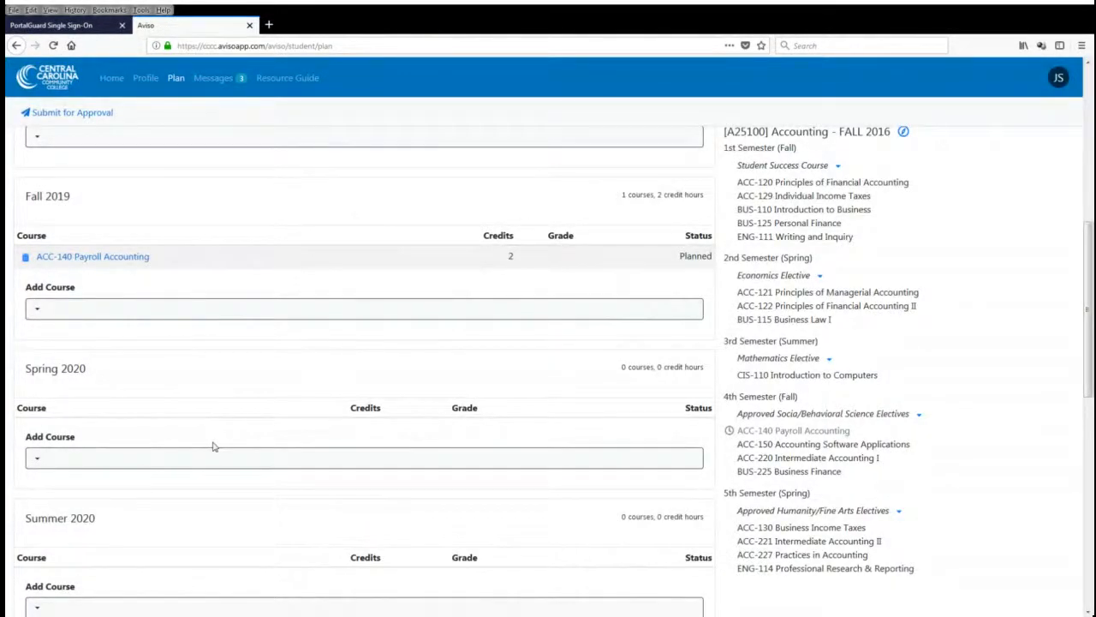
left_click(26, 259)
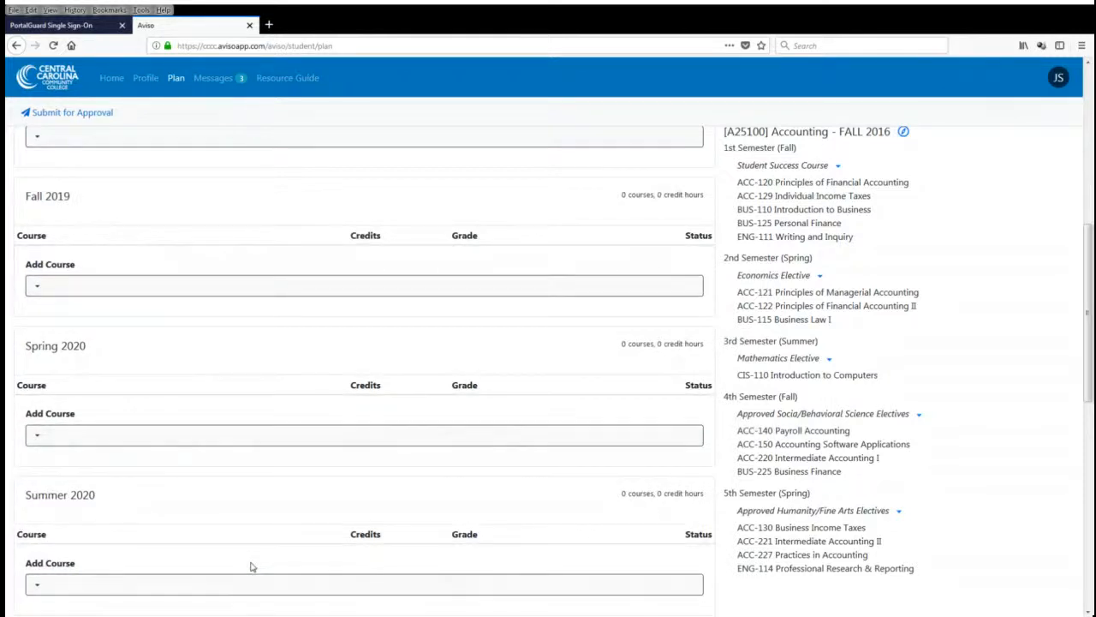
Find acc-140 in the course list for Fall 2019 and add ACC-140 Payroll Accounting to that semester
left_click(139, 283)
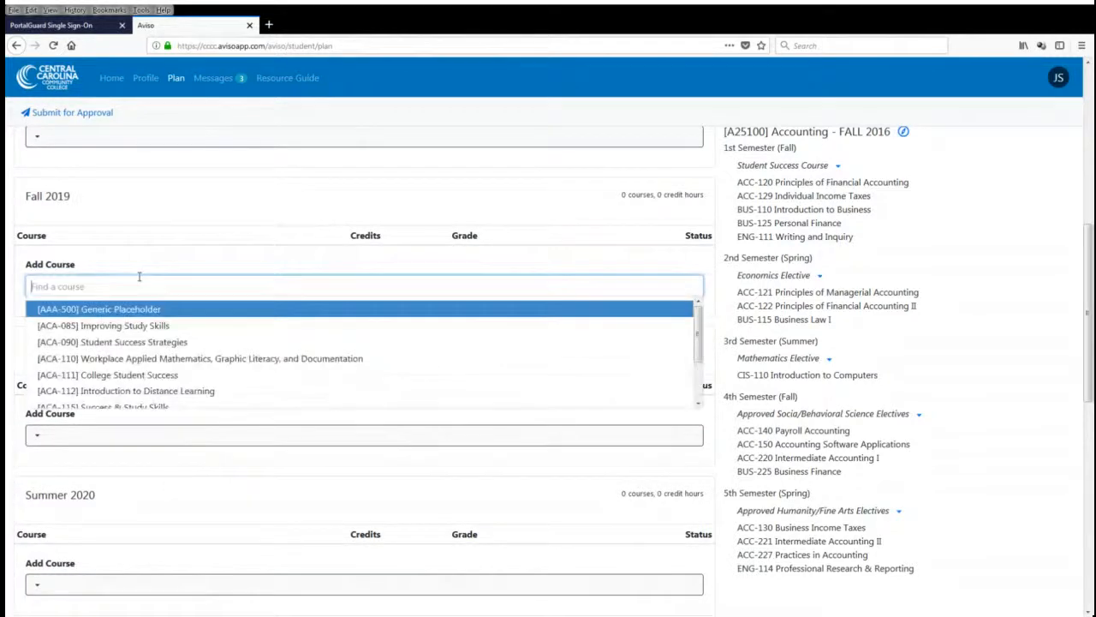
type("acc-140")
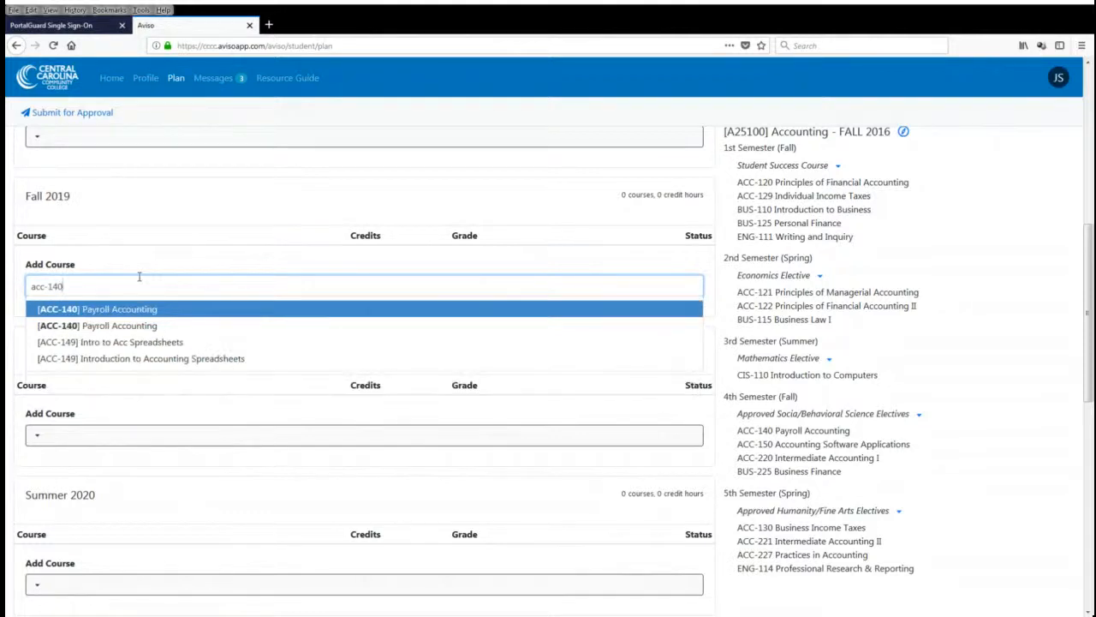
left_click(118, 320)
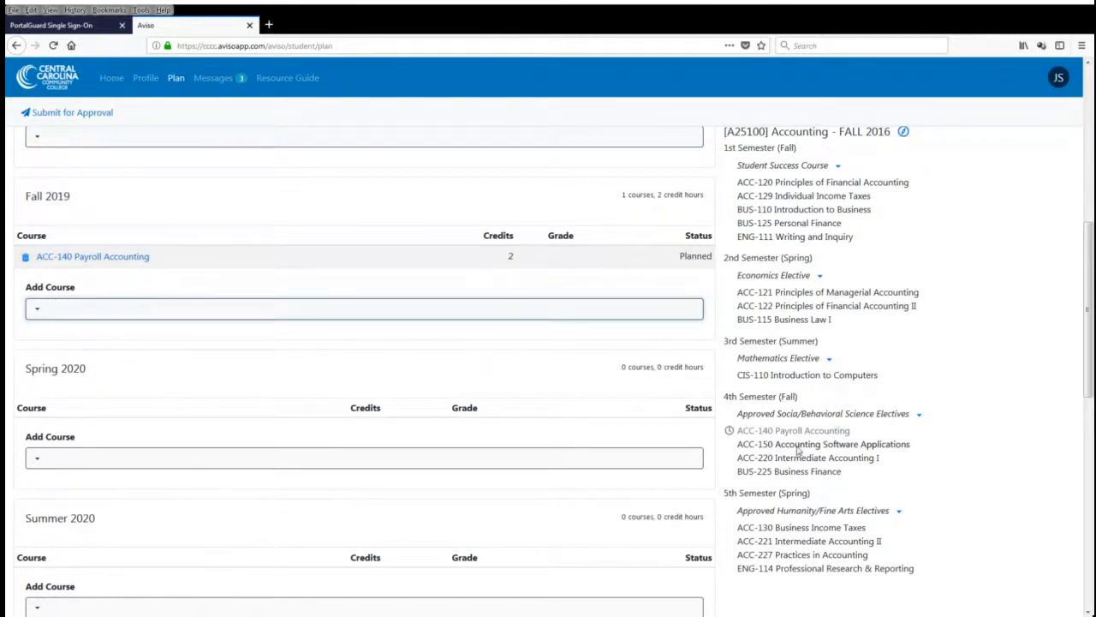
Add the 4th Semester (Fall) courses ACC-150 Accounting Software Applications, ACC-220 Intermediate Accounting I and BUS-225 Business Finance to Fall 2019
left_click_drag(798, 448, 124, 316)
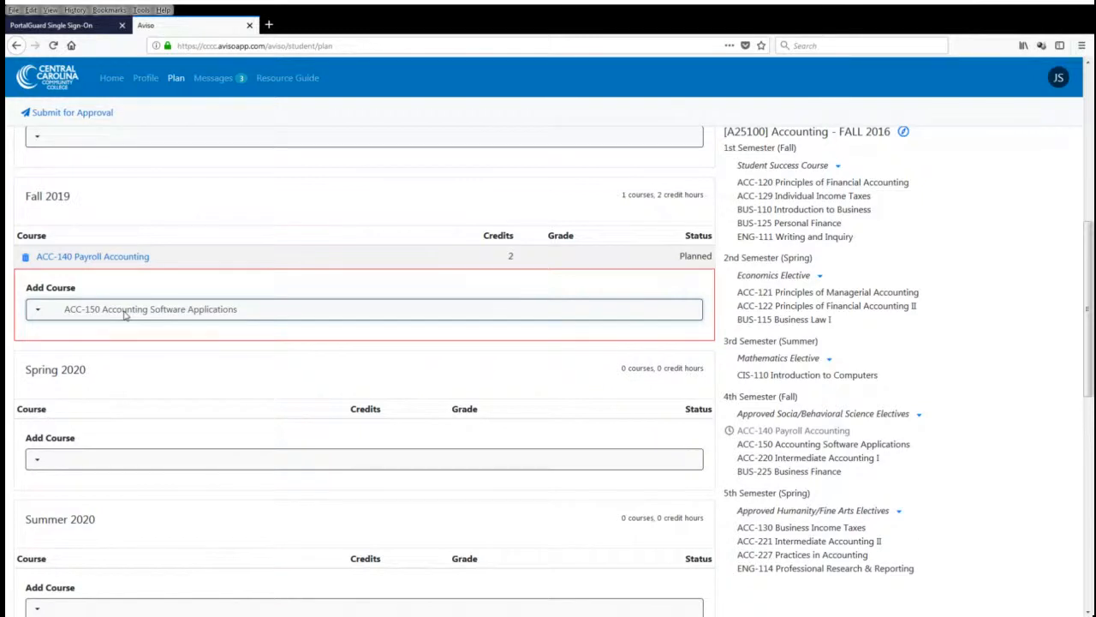
left_click_drag(124, 315, 124, 315)
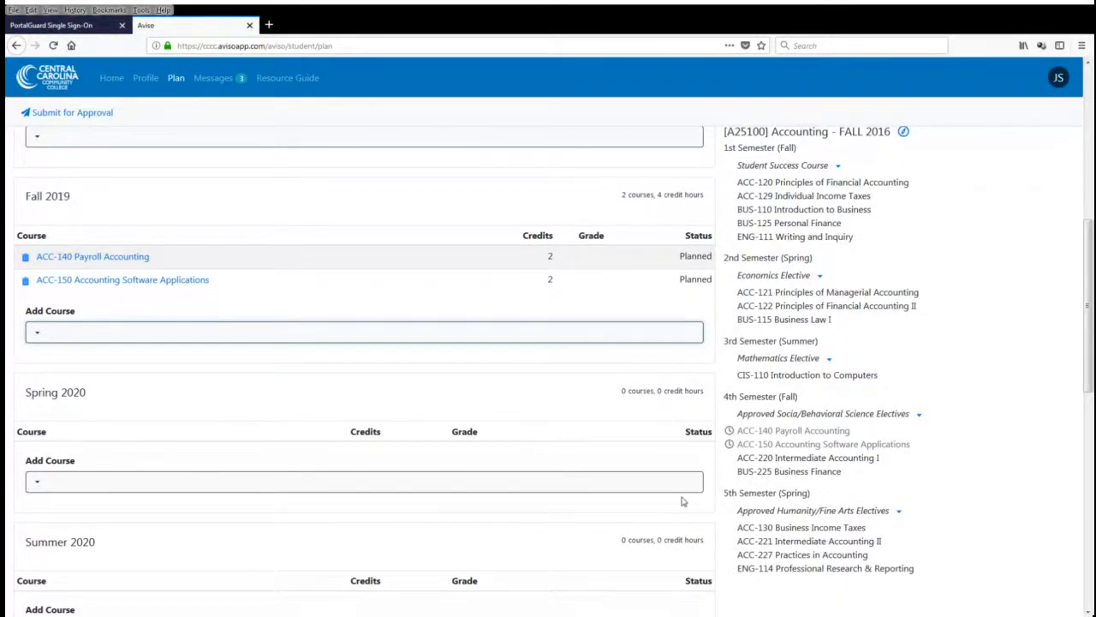
left_click_drag(751, 460, 301, 342)
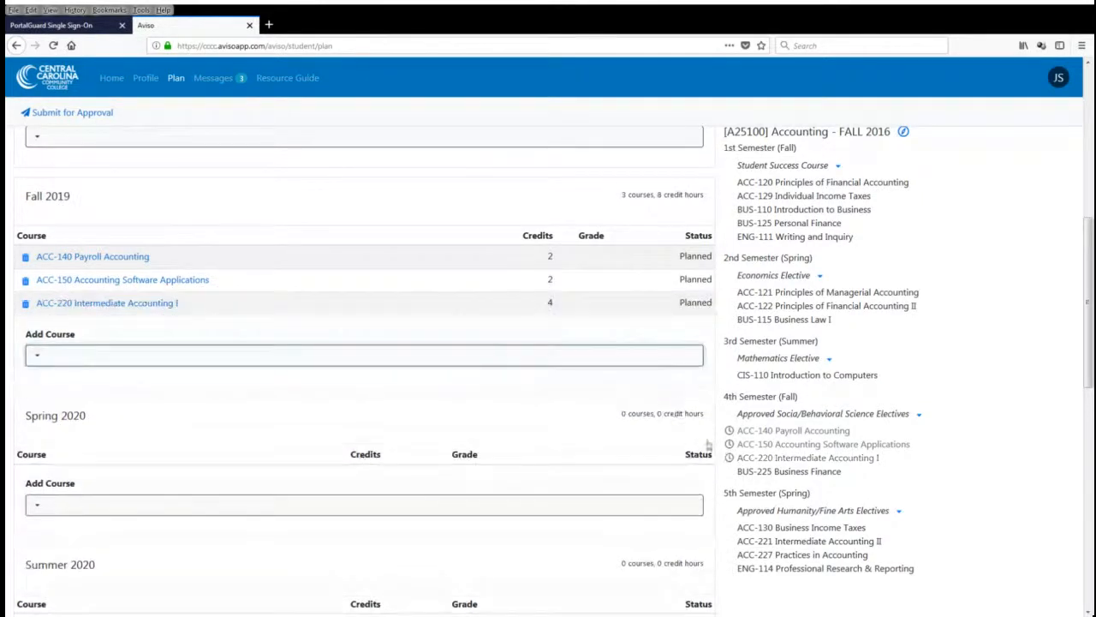
left_click_drag(515, 403, 125, 357)
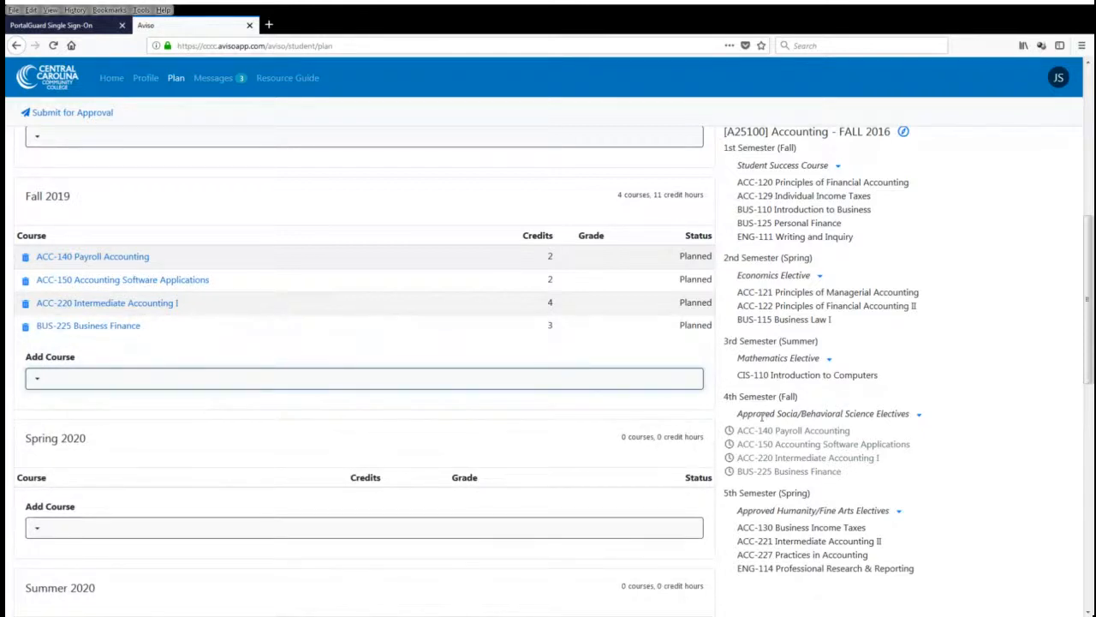
Expand Approved Socia/Behavioral Science Electives under the 4th Semester (Fall), examine the available courses, and collapse the group
left_click(918, 417)
scroll(918, 419, "down", 5)
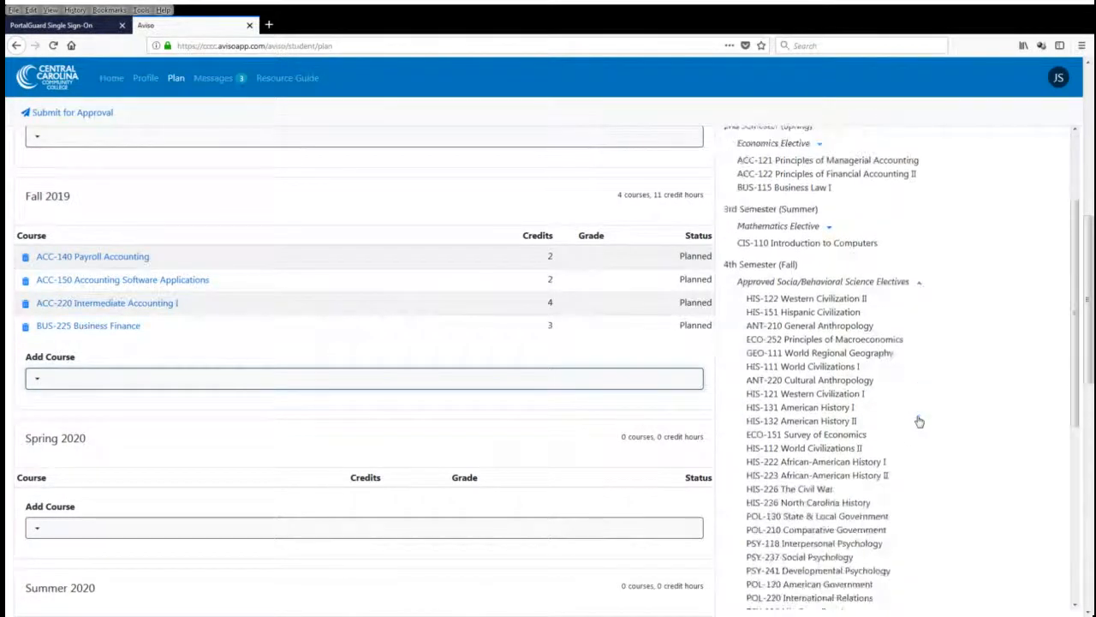
scroll(918, 419, "up", 3)
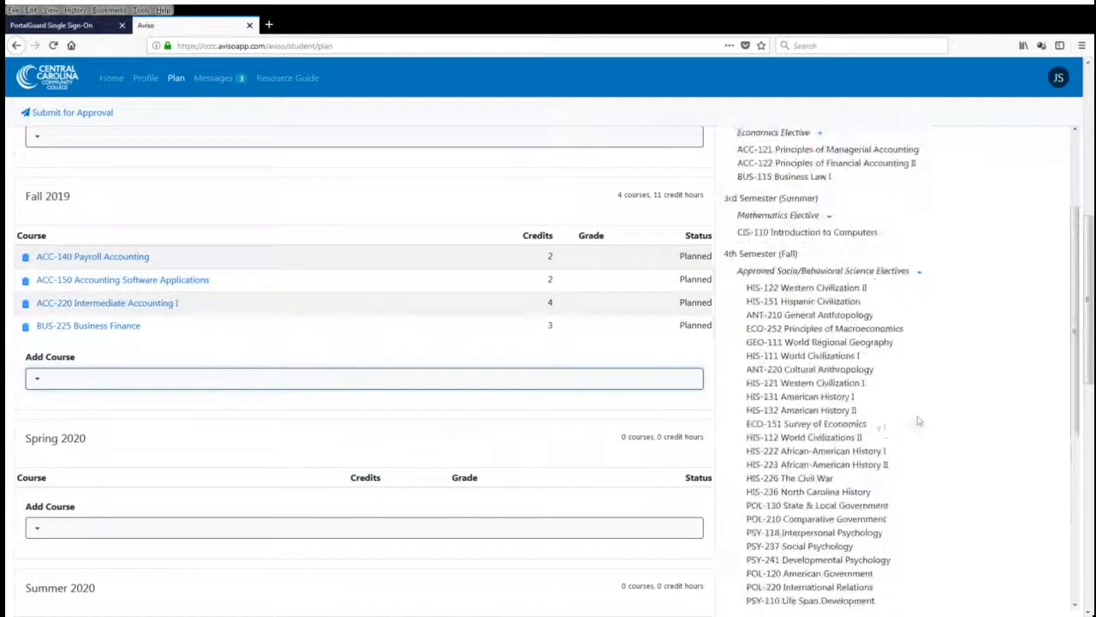
scroll(805, 310, "down", 1)
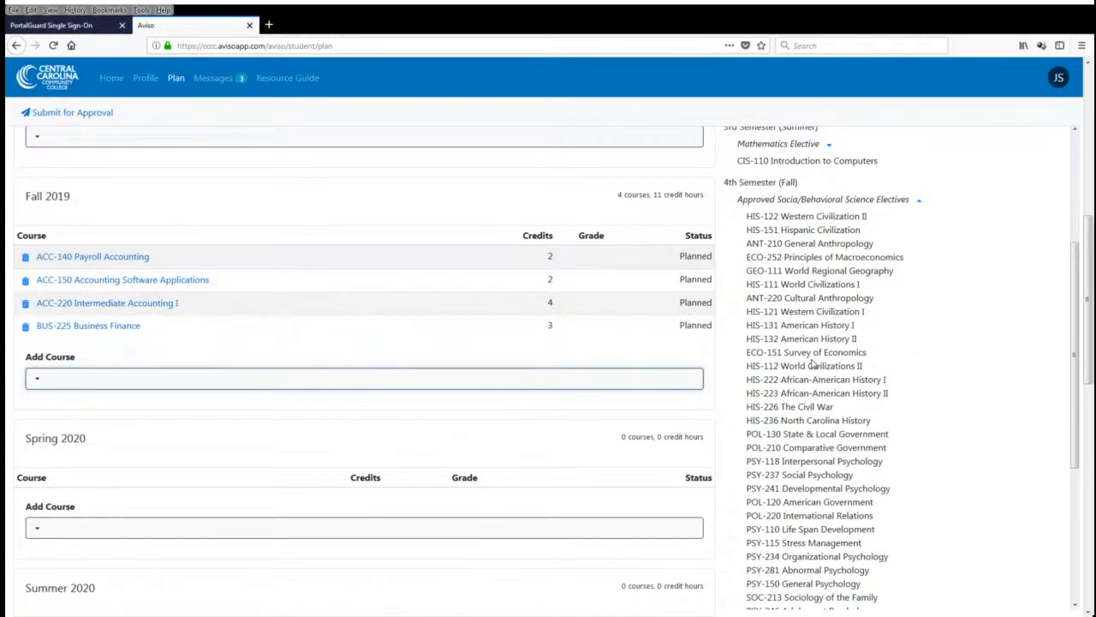
scroll(813, 364, "down", 3)
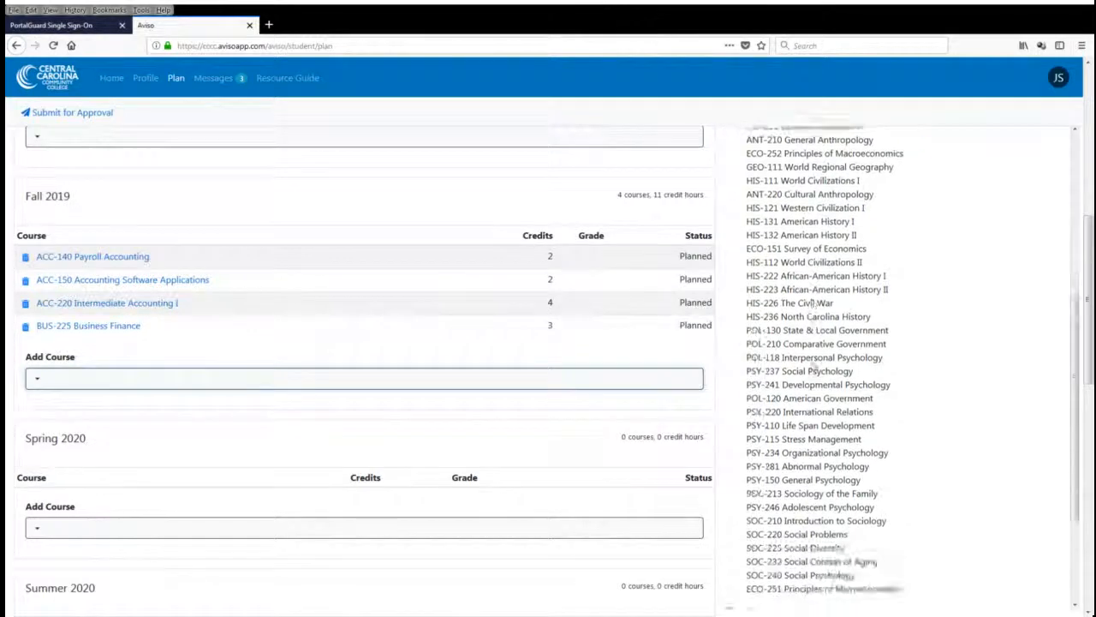
scroll(813, 364, "down", 3)
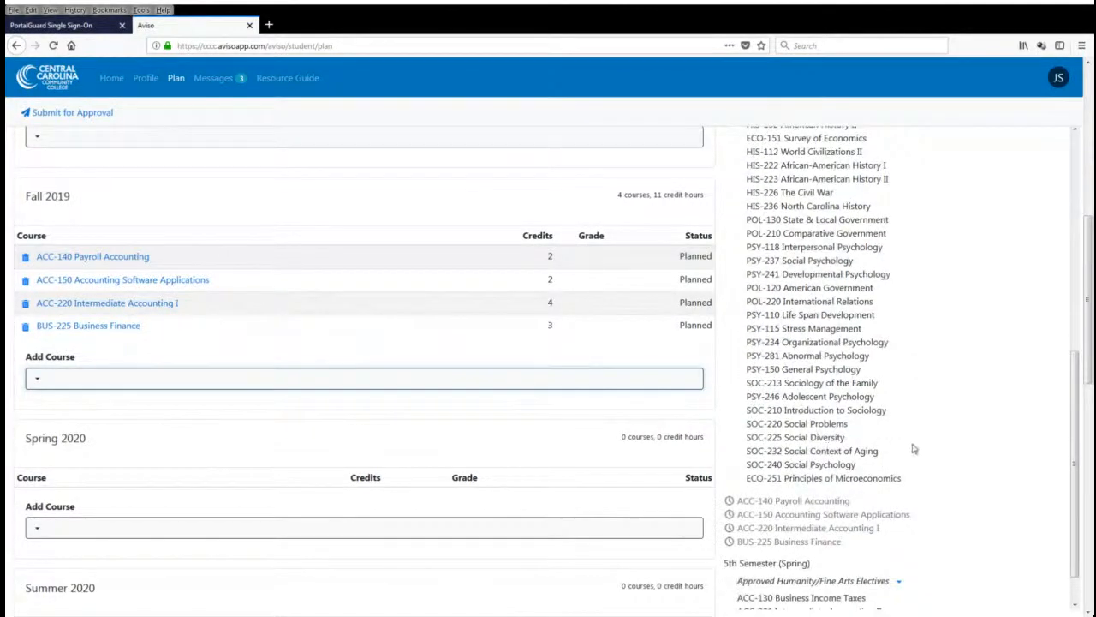
scroll(913, 448, "up", 3)
scroll(914, 450, "up", 1)
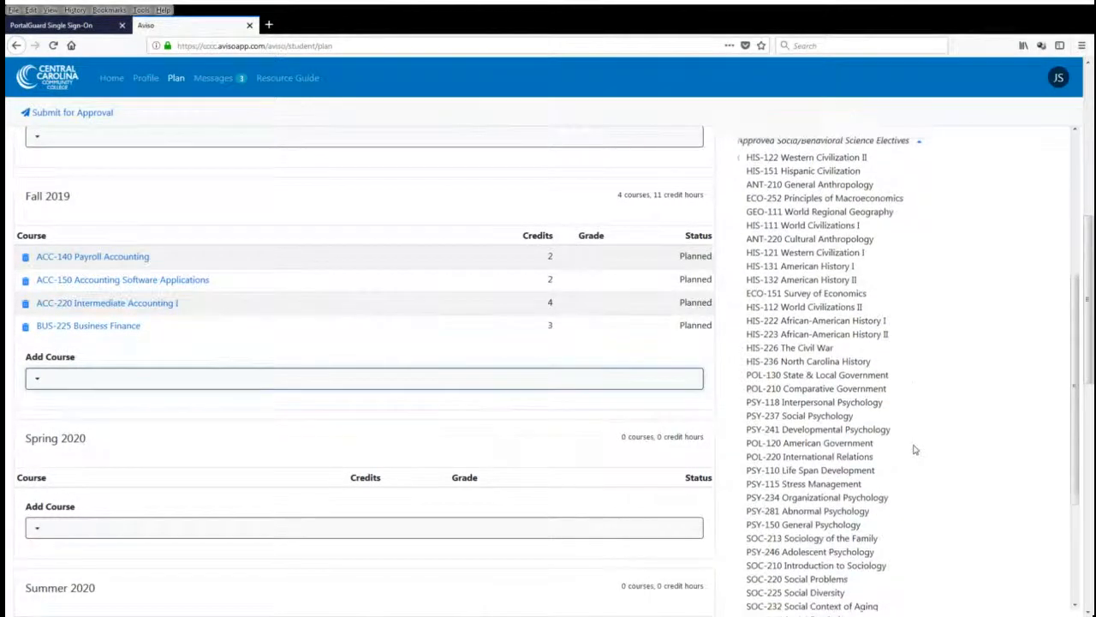
scroll(915, 450, "up", 1)
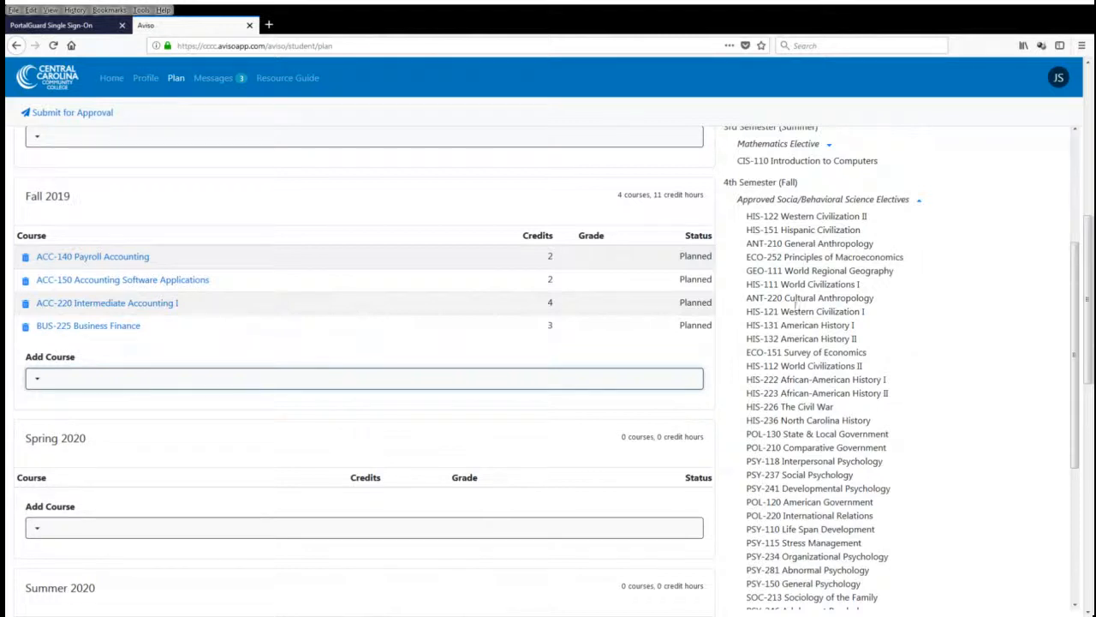
left_click(919, 202)
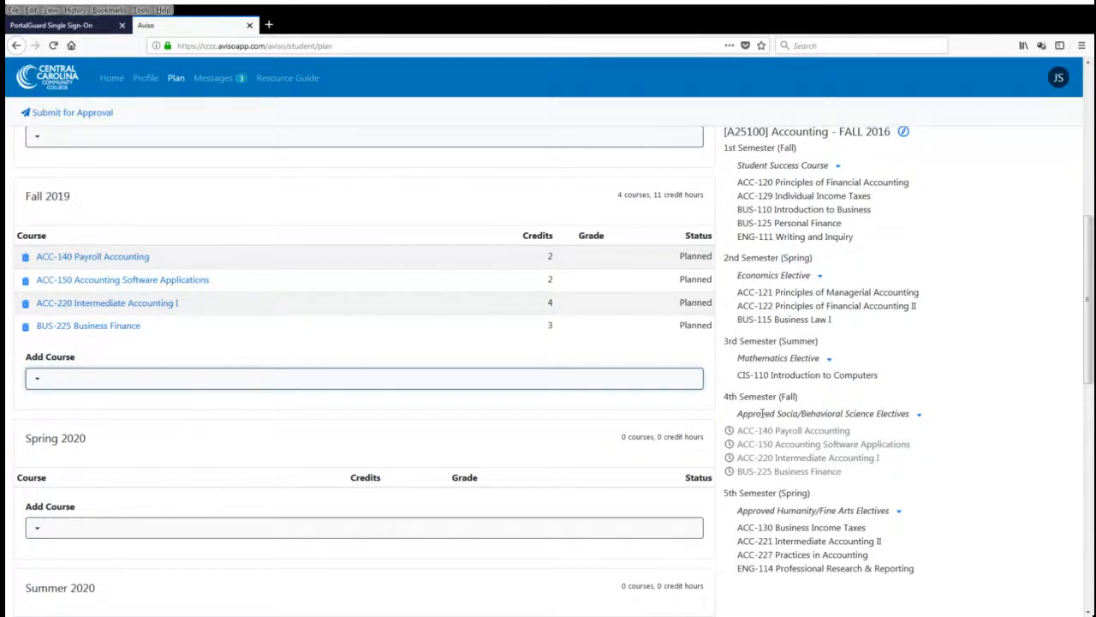
Add the whole Approved Socia/Behavioral Science Electives group to Fall 2019 and review the courses it contains
mouse_move(762, 413)
left_mouse_down()
mouse_move(564, 247)
mouse_move(306, 200)
mouse_move(192, 280)
mouse_move(159, 396)
mouse_move(159, 385)
left_mouse_up()
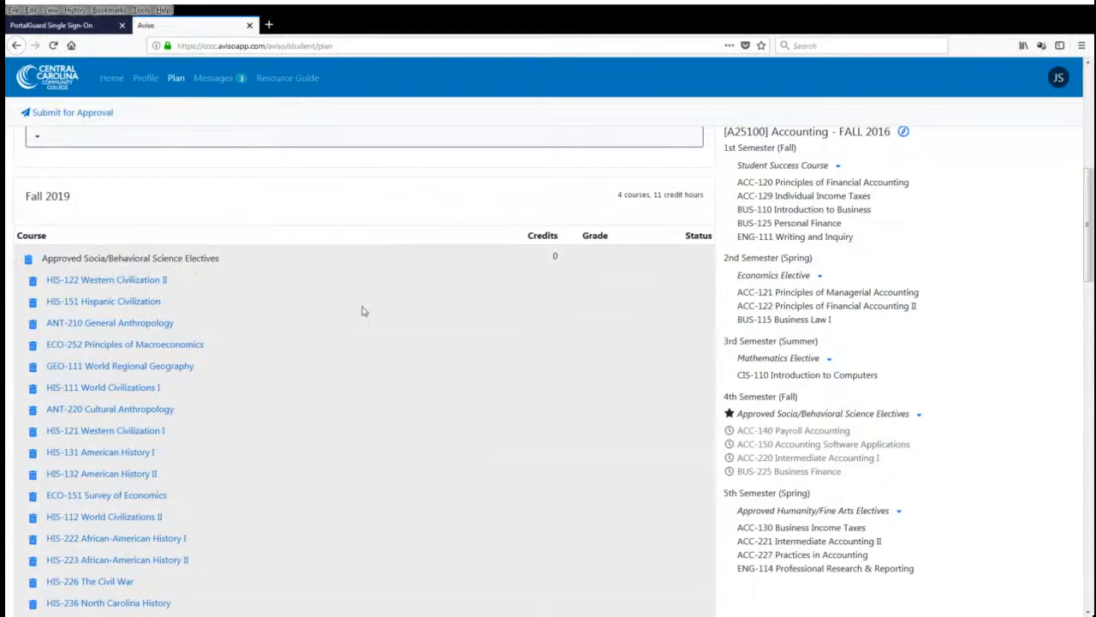
scroll(363, 311, "down", 10)
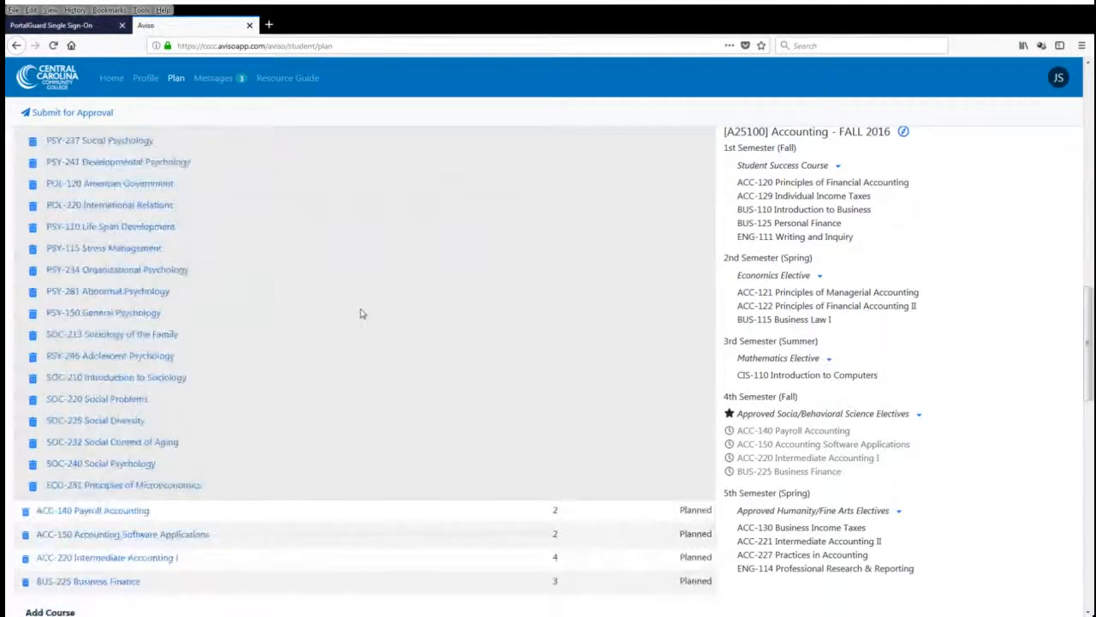
scroll(360, 313, "up", 6)
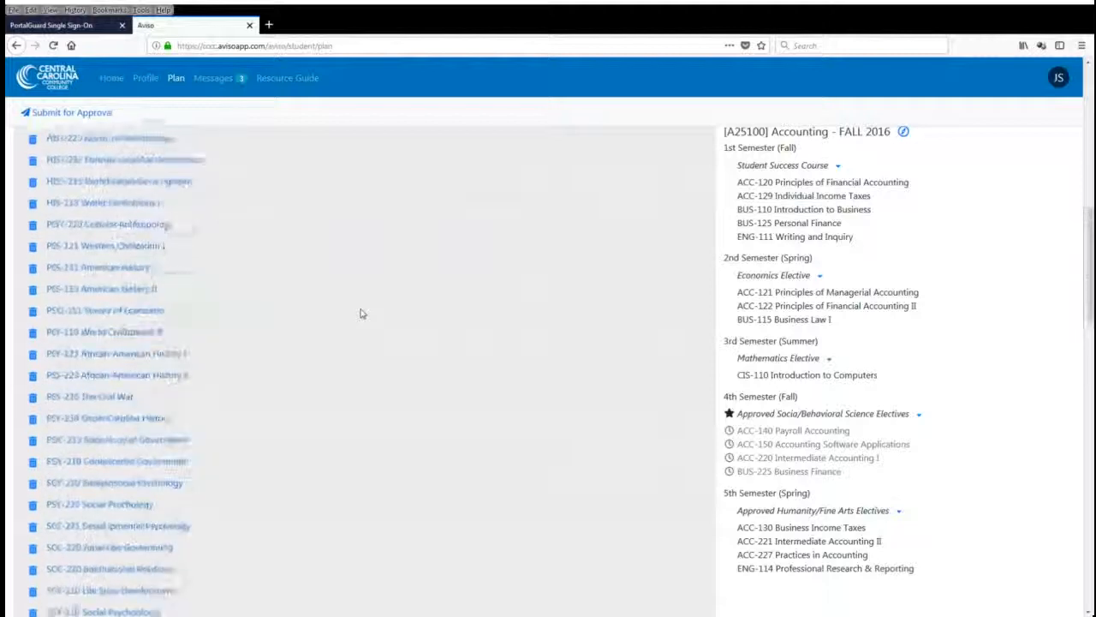
scroll(361, 312, "up", 2)
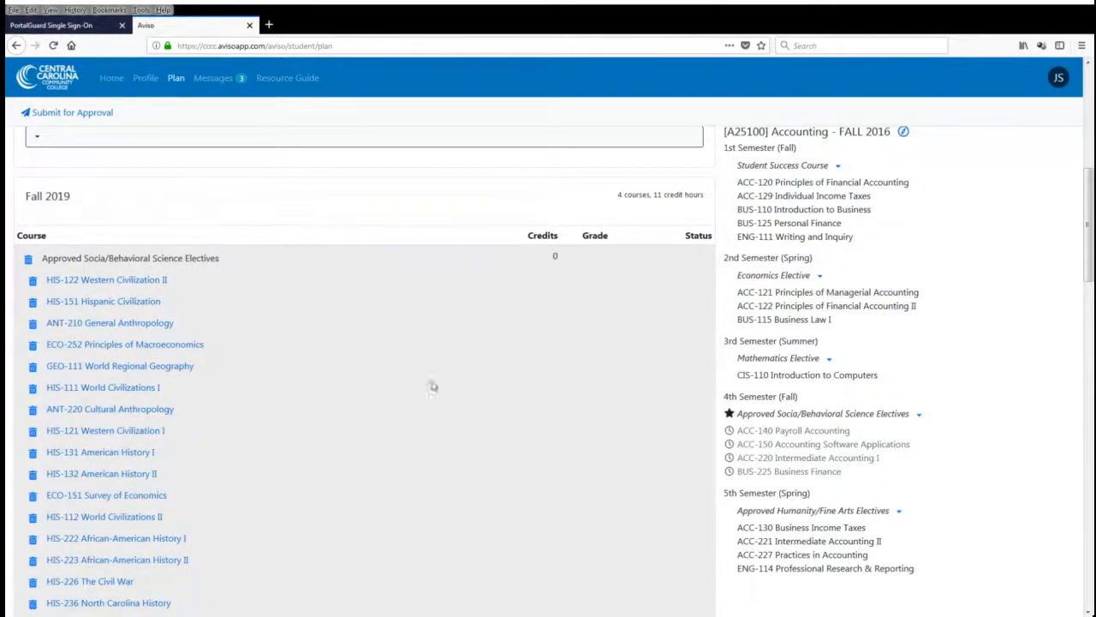
Review the plan's semesters from Fall 2019 through Fall 2021 and submit the plan to the advisor for approval
scroll(427, 359, "down", 15)
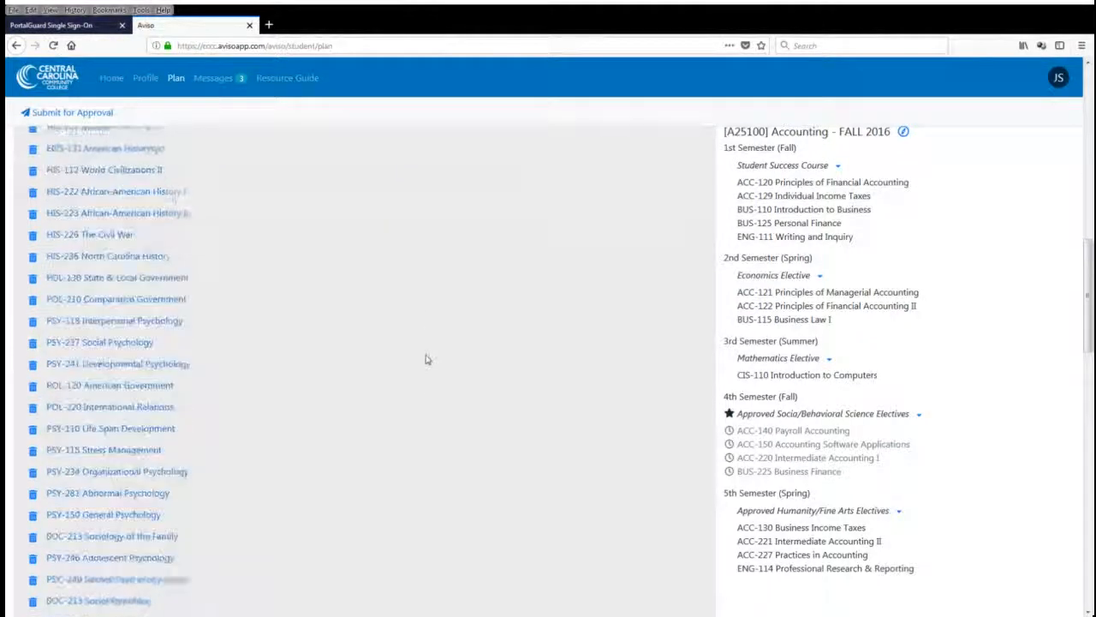
scroll(74, 321, "down", 6)
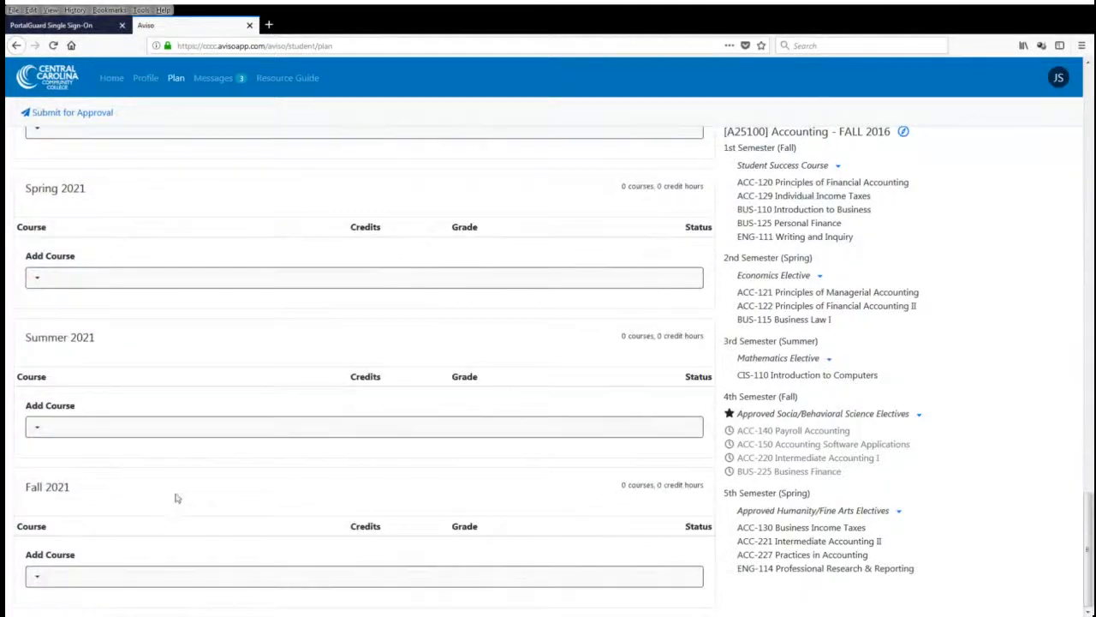
scroll(176, 497, "up", 10)
scroll(177, 499, "up", 10)
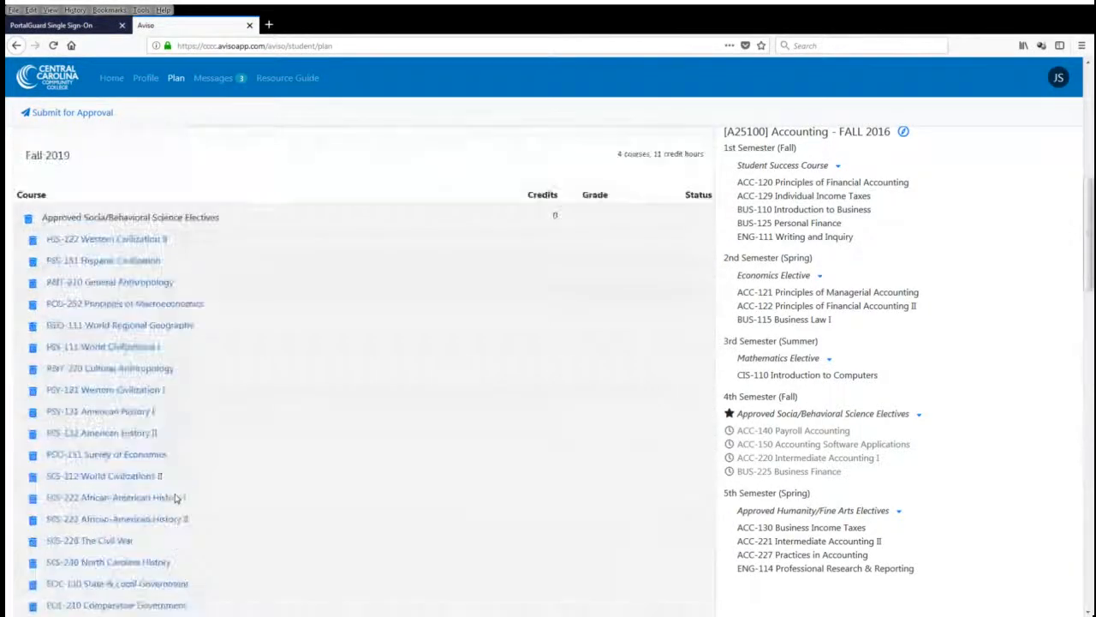
scroll(175, 498, "up", 2)
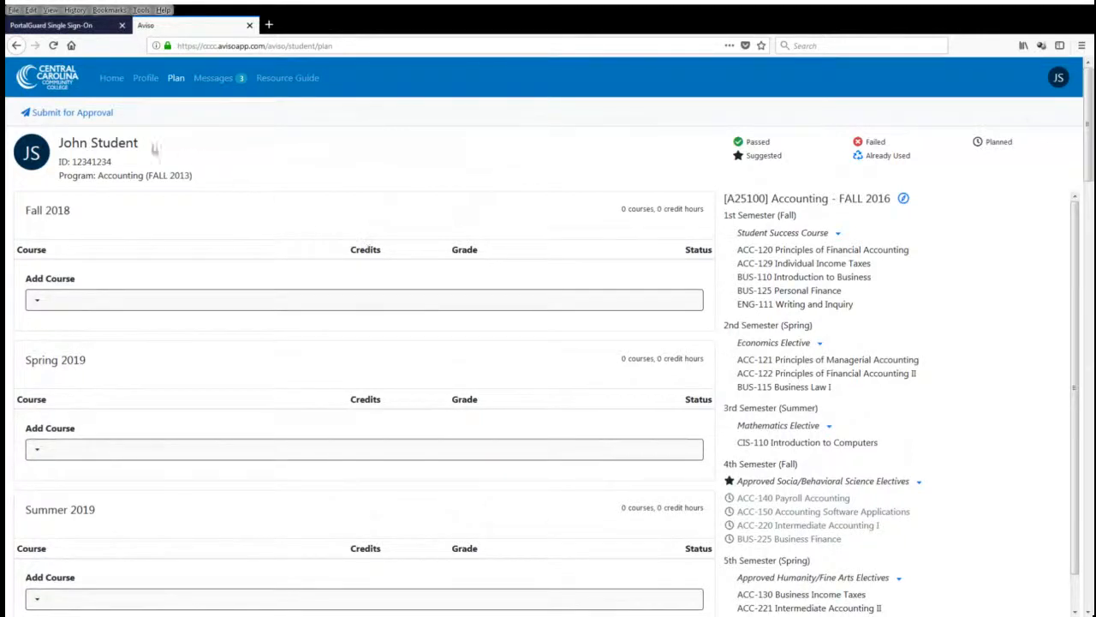
left_click(50, 118)
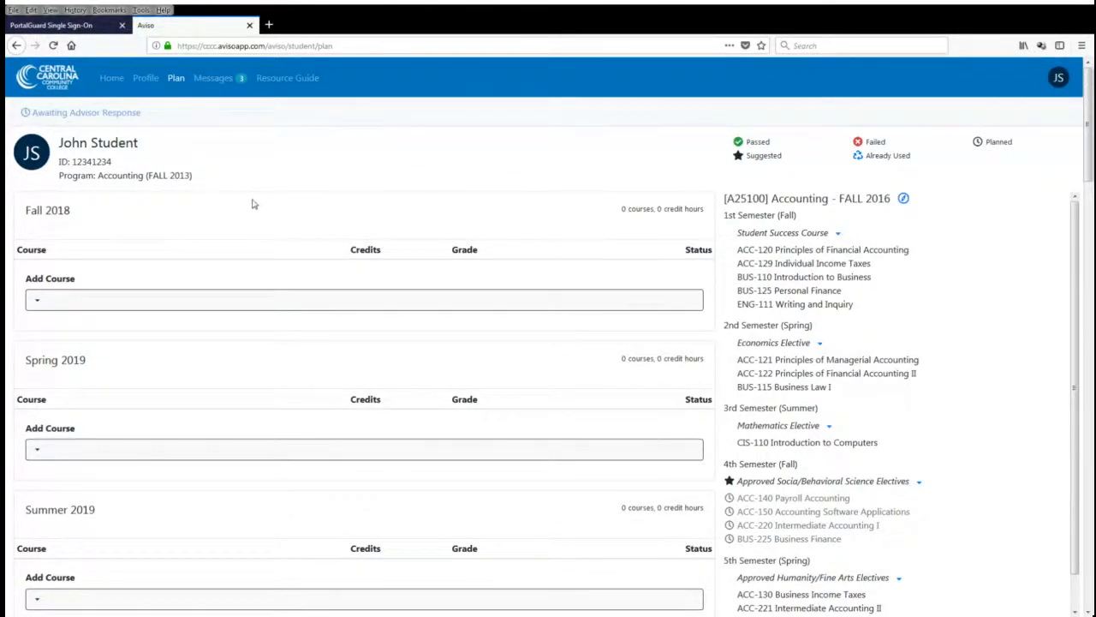